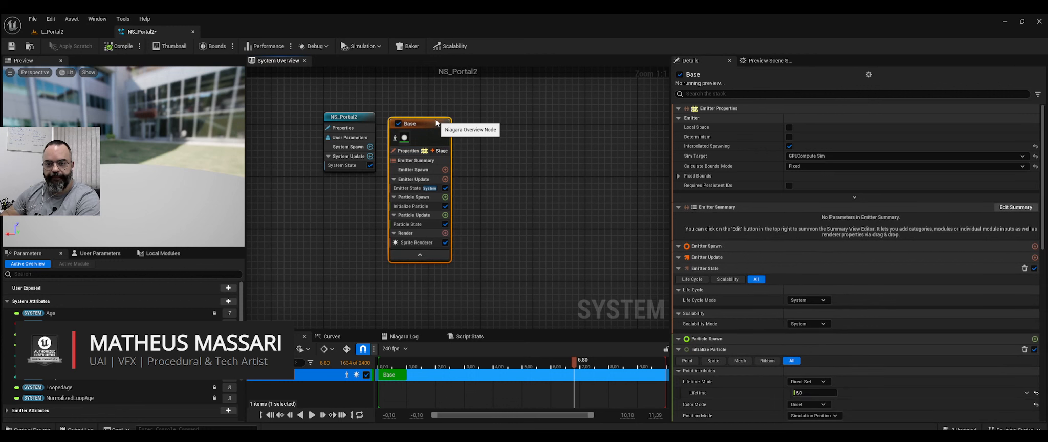
Add a Spawn Rate module to the Base emitter's Emitter Update group and nudge the emitter node slightly upward
click(425, 179)
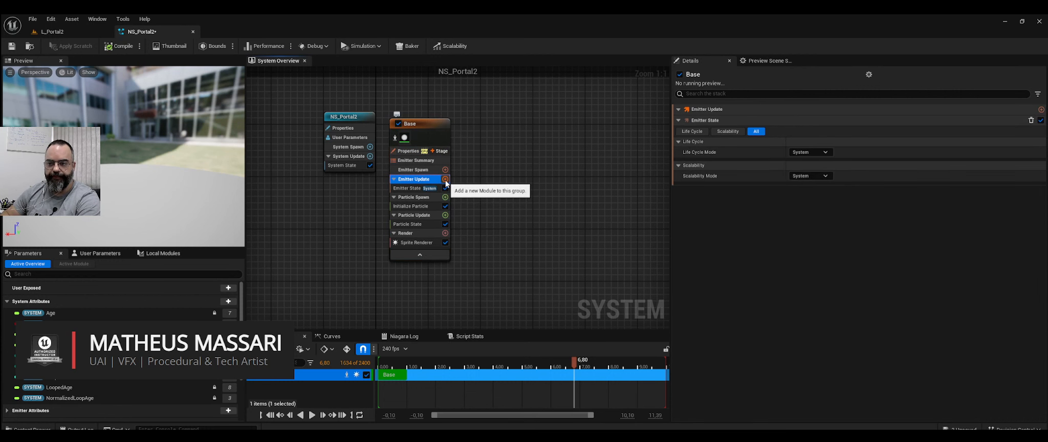
click(444, 180)
text(rat)
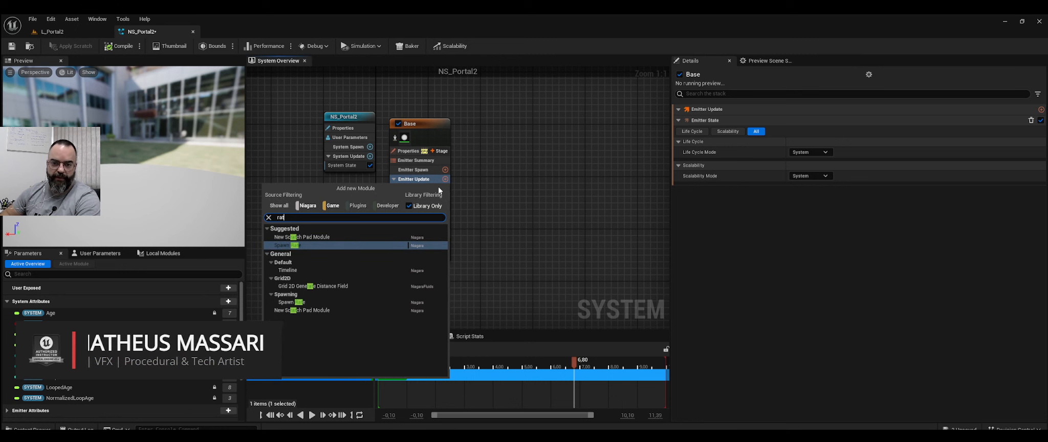
click(368, 247)
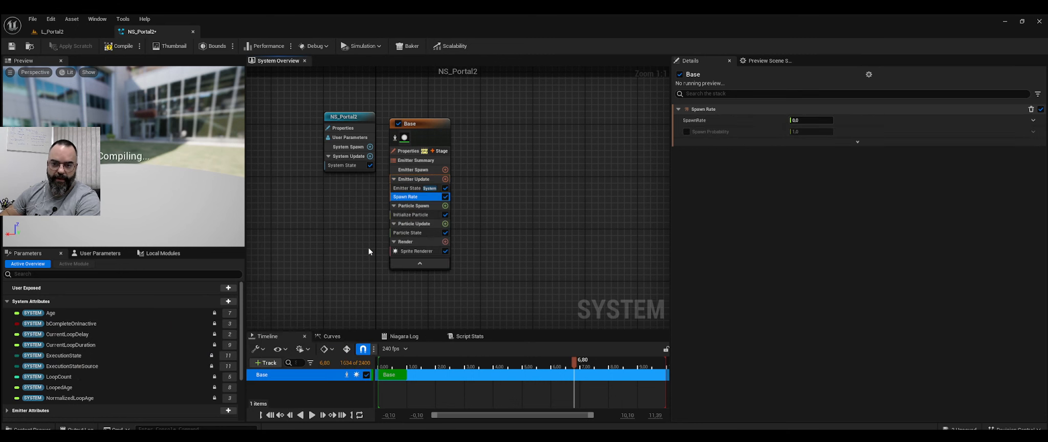
drag(444, 123, 450, 109)
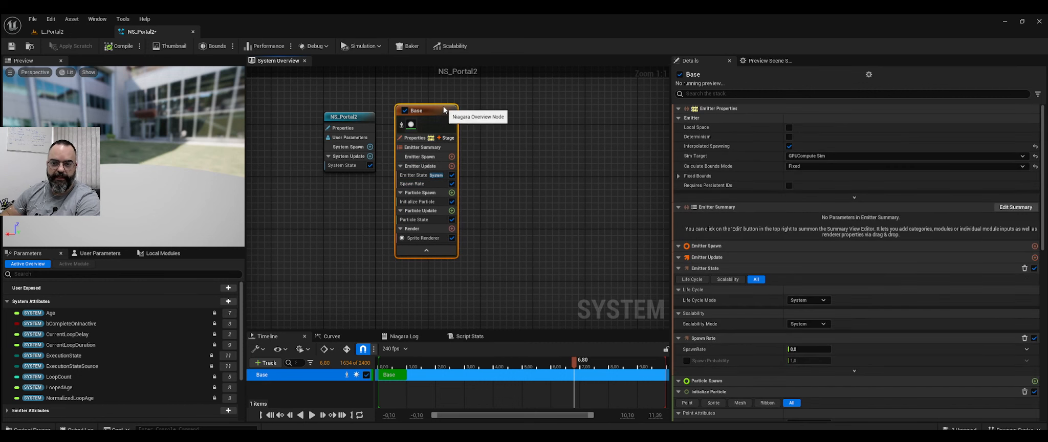
Set the SpawnRate of the Base emitter's Spawn Rate module to 5
click(428, 184)
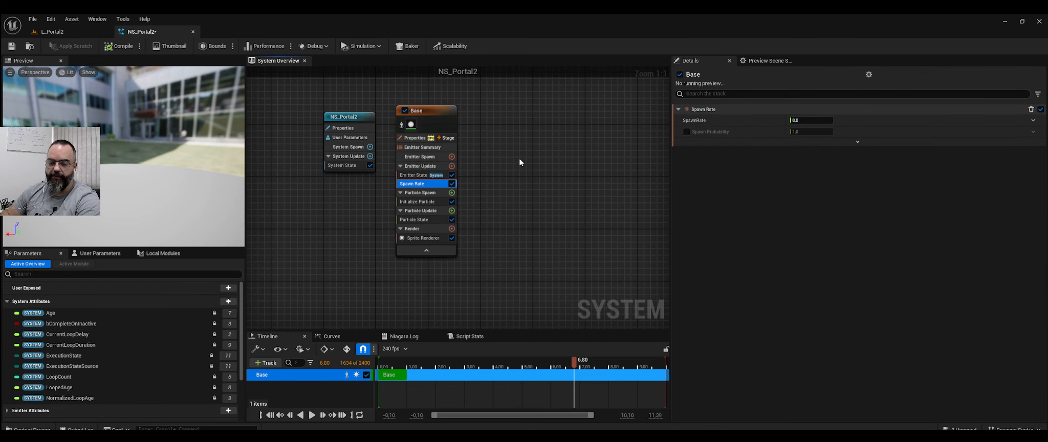
click(802, 120)
text(5)
key(Return)
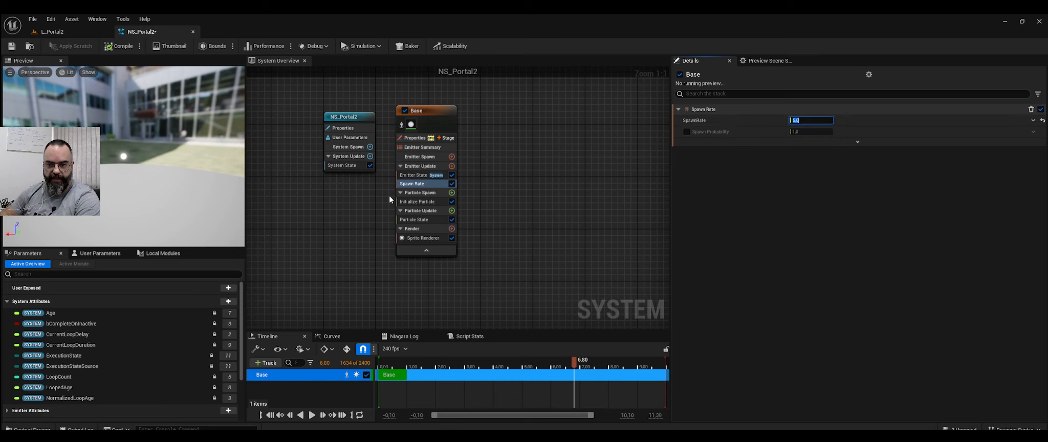
Change the Life Cycle Mode in the Base emitter's Emitter State module to Self
click(408, 175)
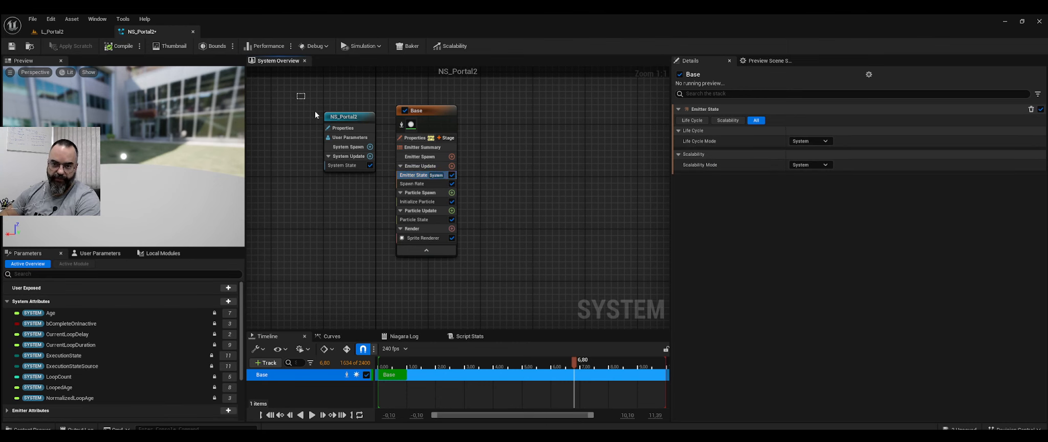
drag(297, 93, 388, 195)
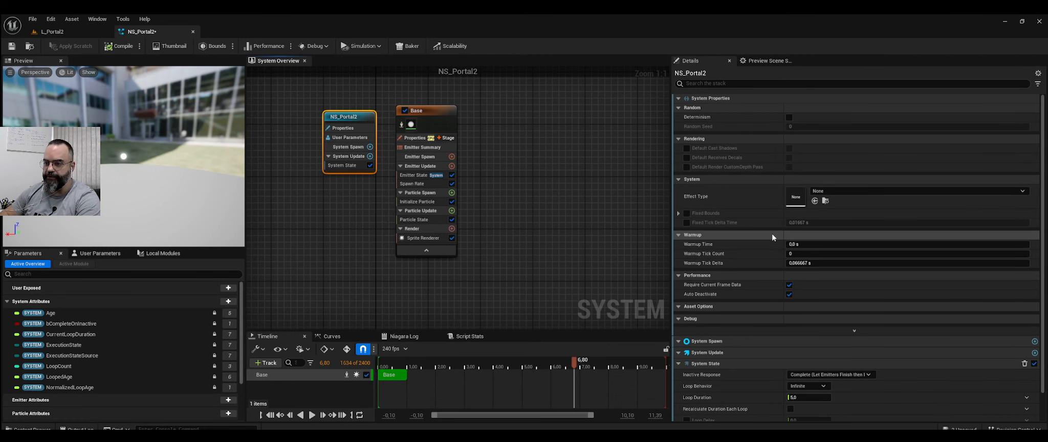
scroll(801, 290, down, 1)
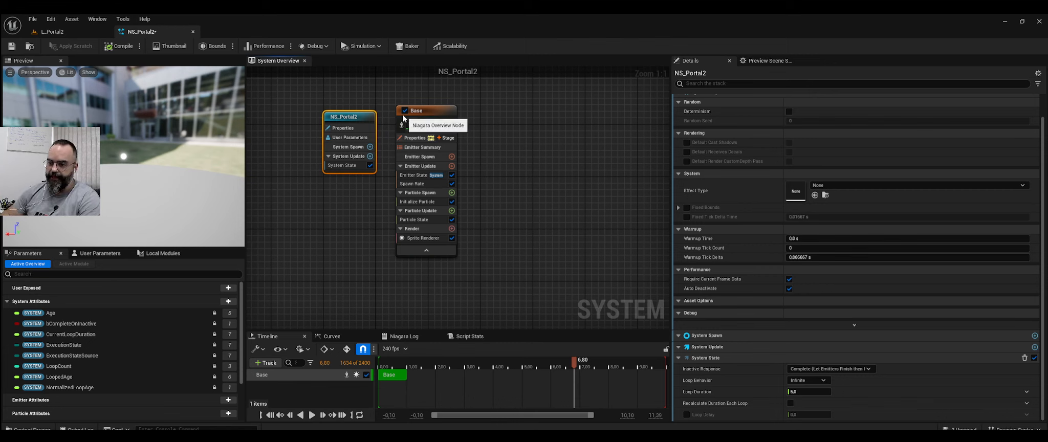
click(439, 117)
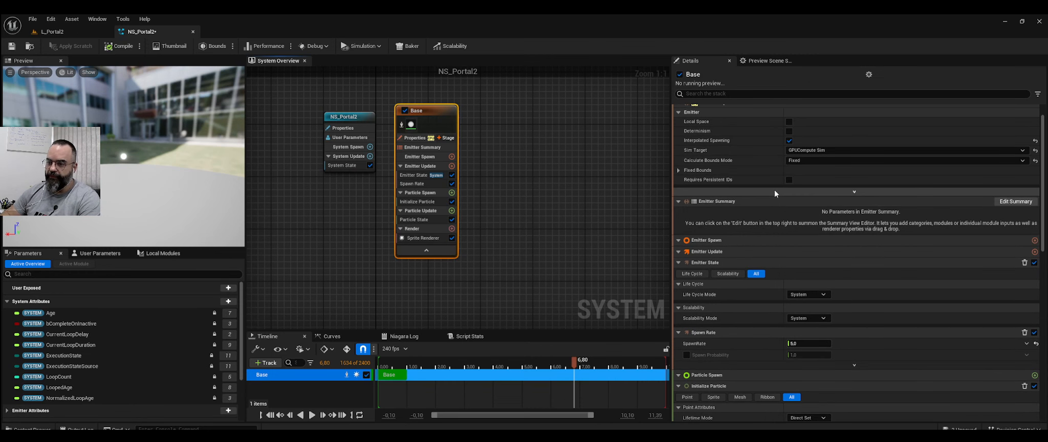
click(433, 159)
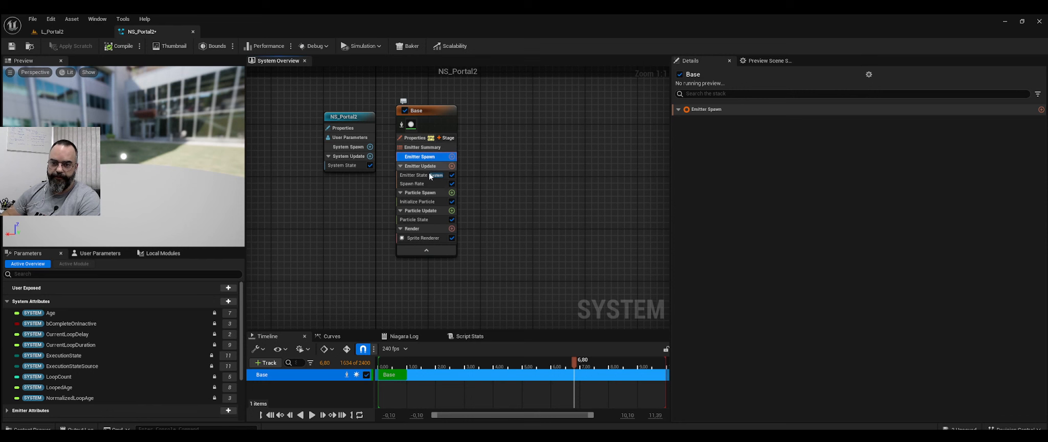
click(430, 176)
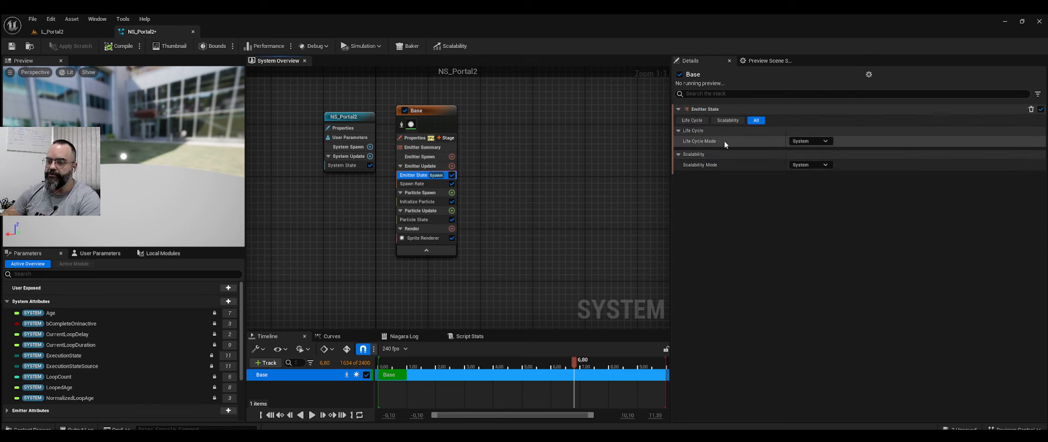
click(811, 141)
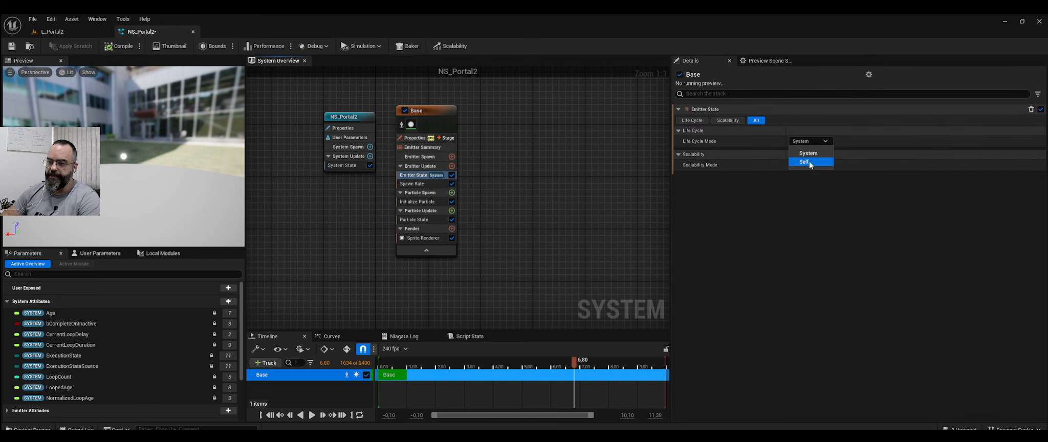
click(807, 161)
drag(385, 91, 484, 287)
click(559, 176)
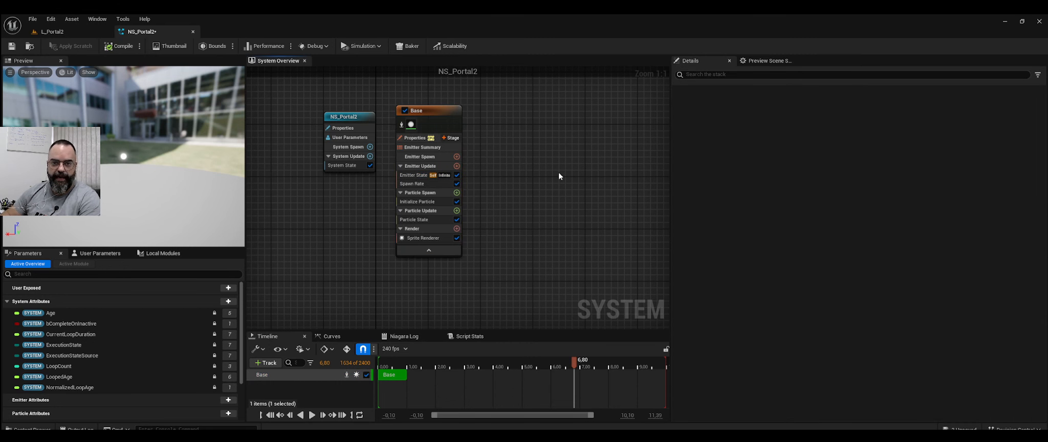
click(440, 122)
drag(304, 96, 357, 183)
drag(382, 224, 383, 223)
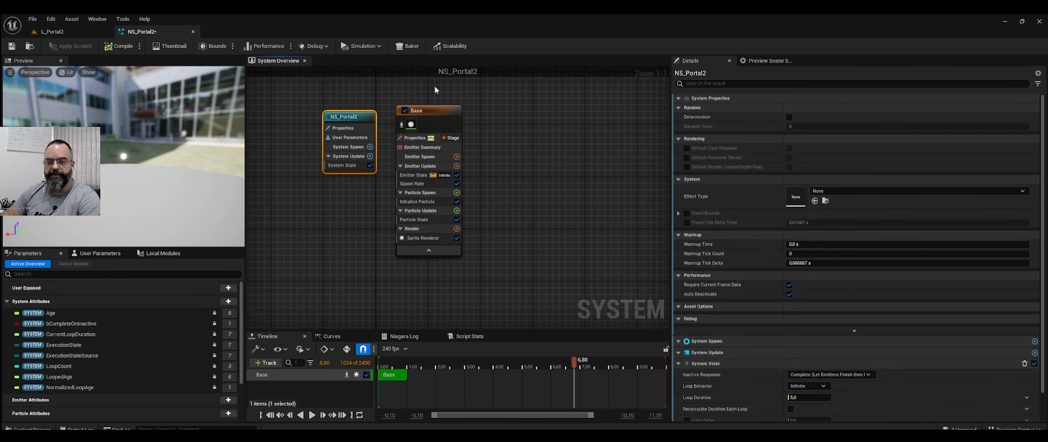
drag(446, 91, 467, 121)
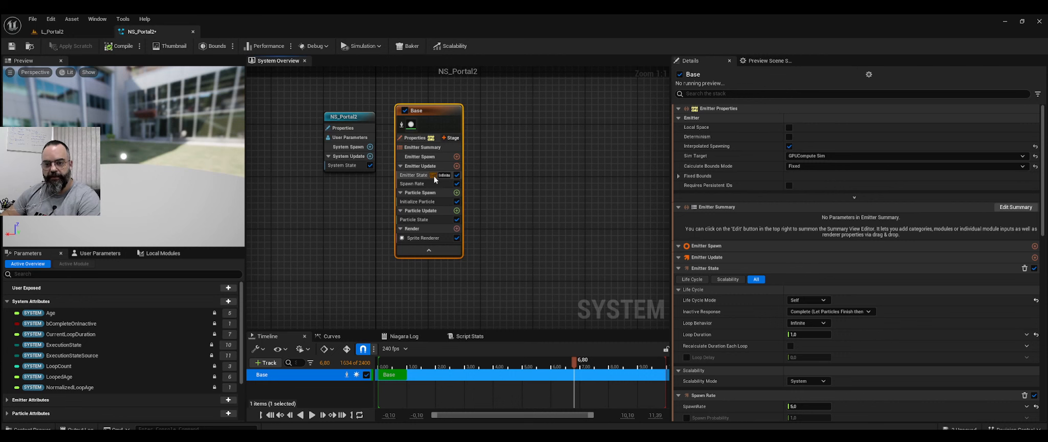
Set the Loop Duration in the Base emitter's Emitter State to 0 and start the simulation playback
click(407, 176)
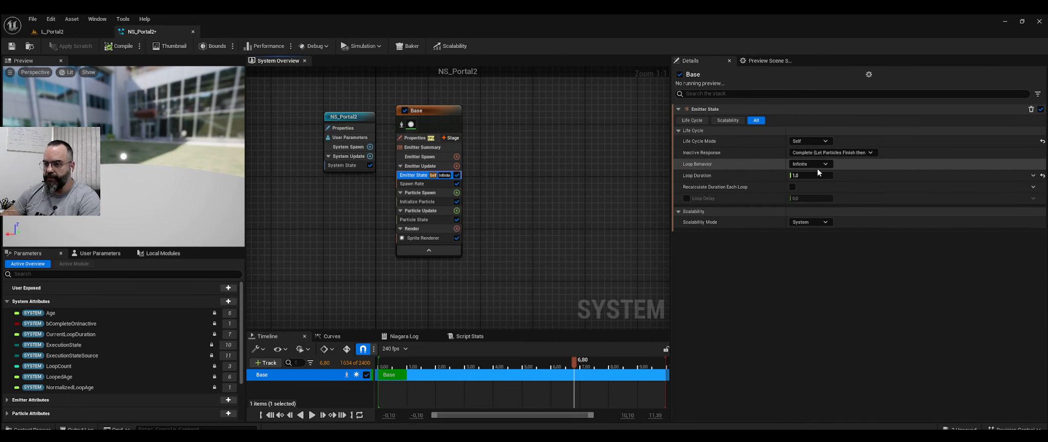
click(798, 175)
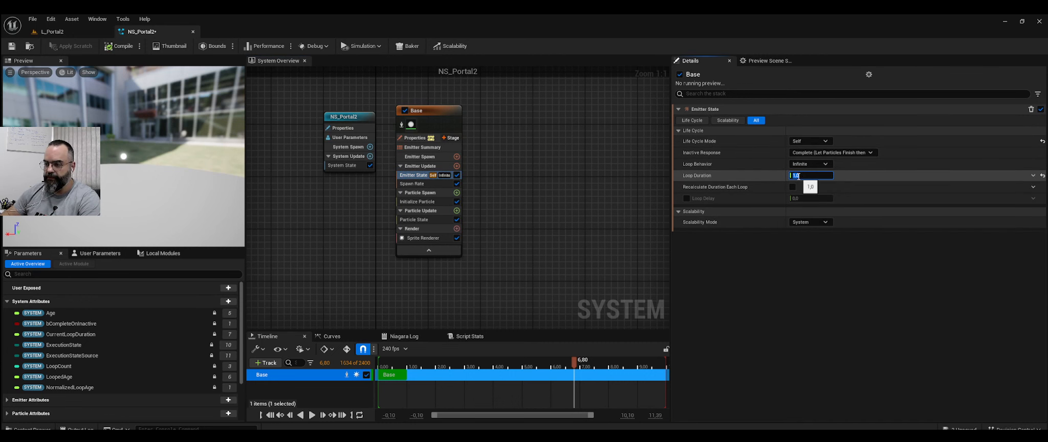
text(0)
key(Return)
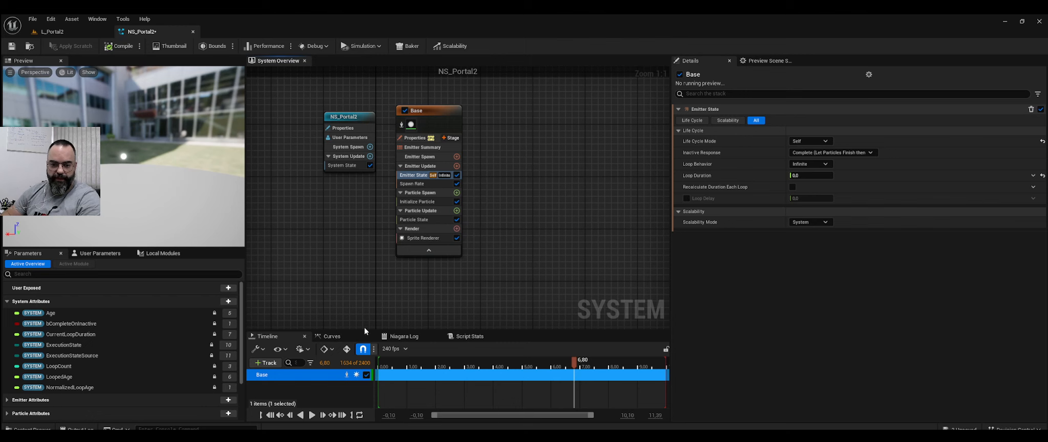
click(313, 416)
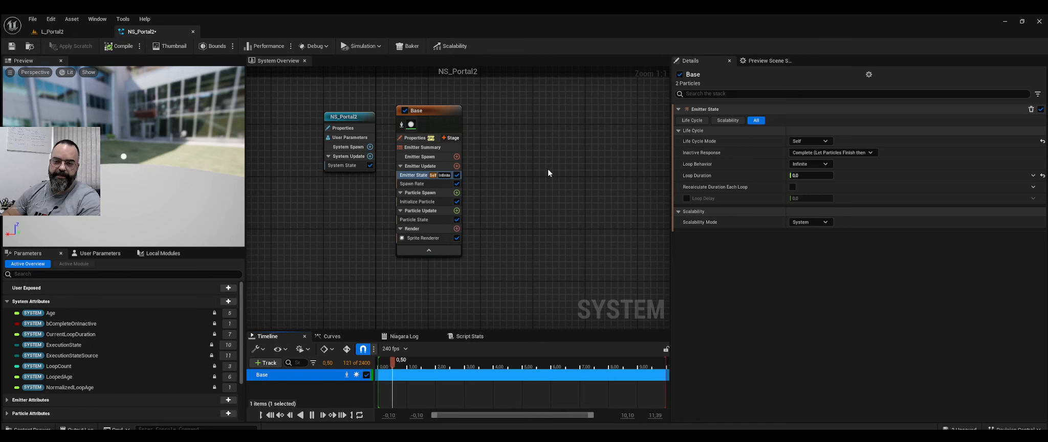
Set the particle Lifetime in the Base emitter's Initialize Particle module to 2
click(404, 193)
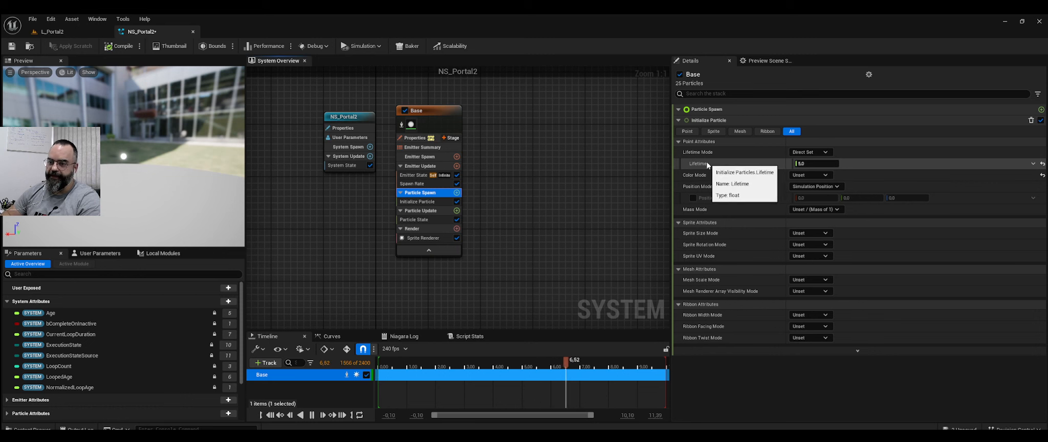
click(812, 163)
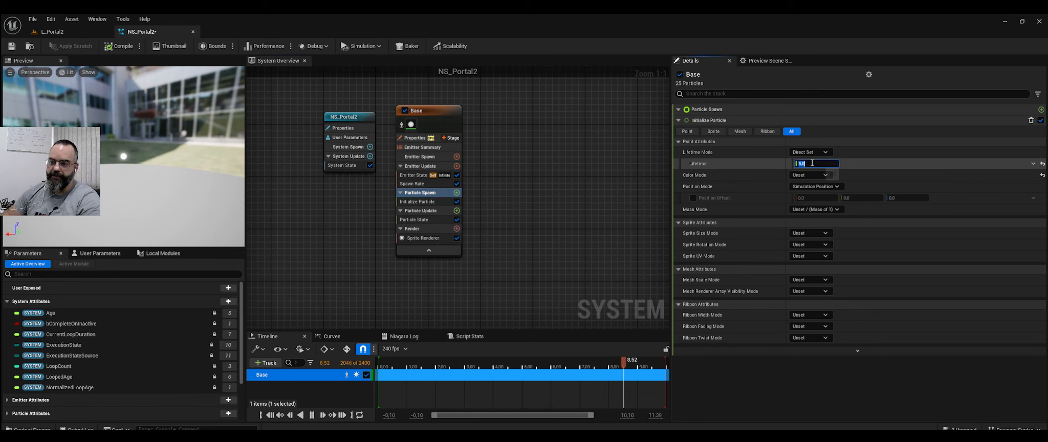
key(Return)
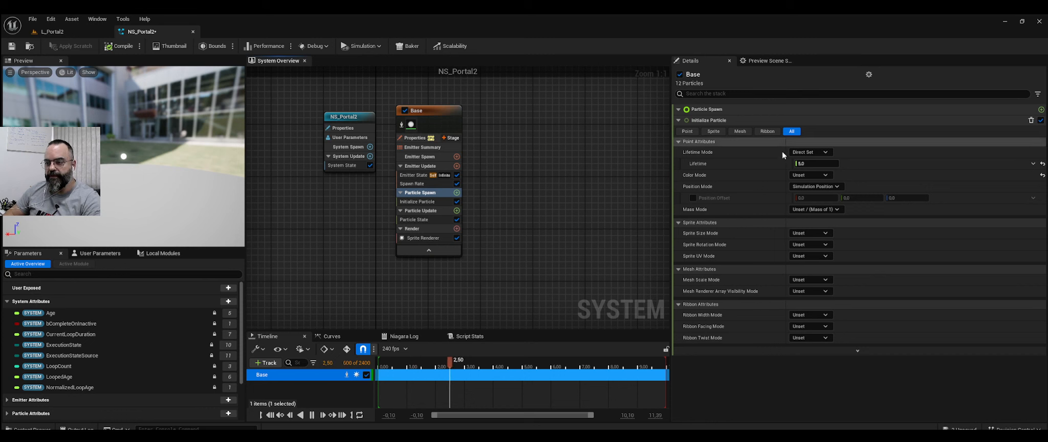
click(814, 164)
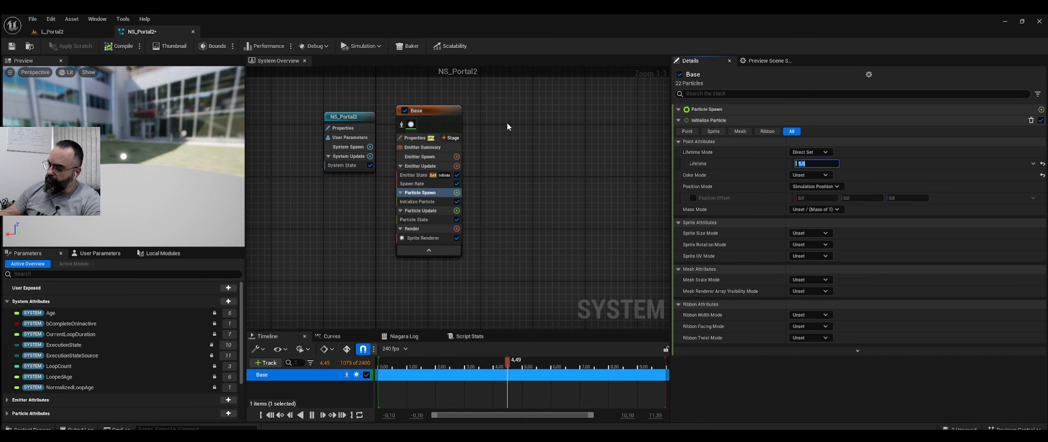
text(2)
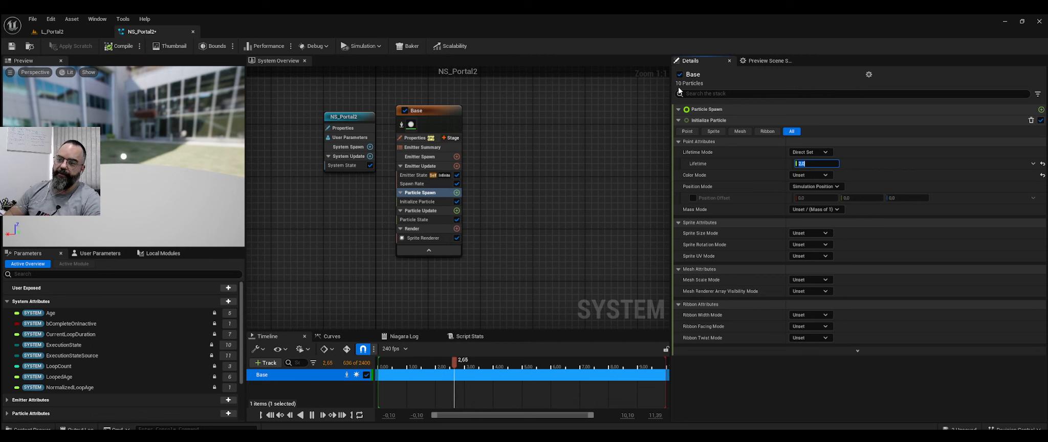
click(614, 174)
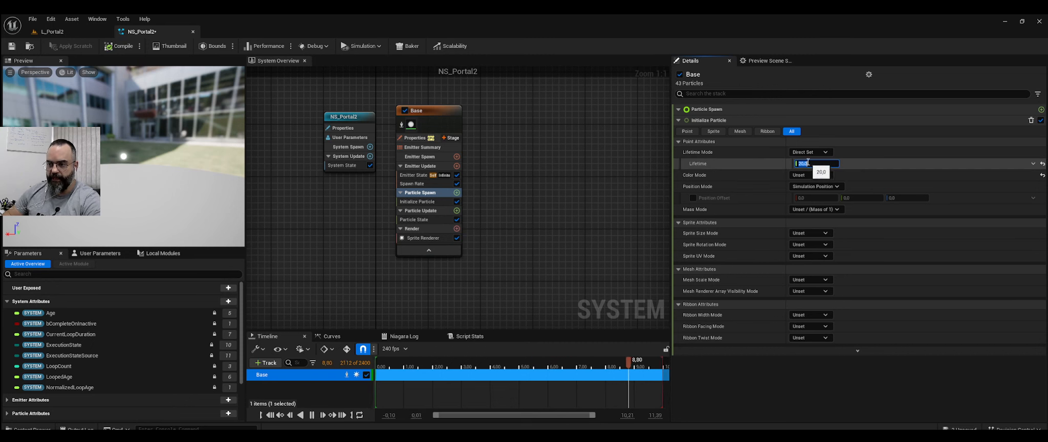
Set the particle Lifetime in Initialize Particle to 8 and pause the simulation playback
text(8)
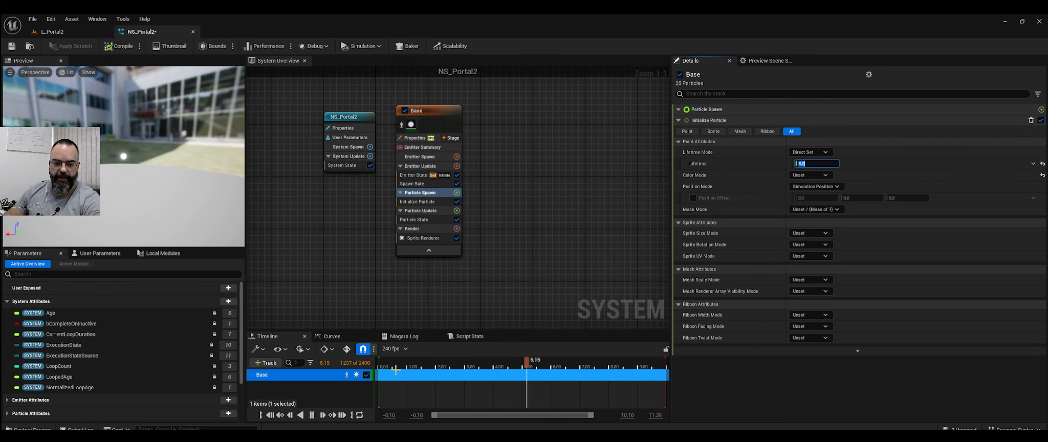
click(312, 415)
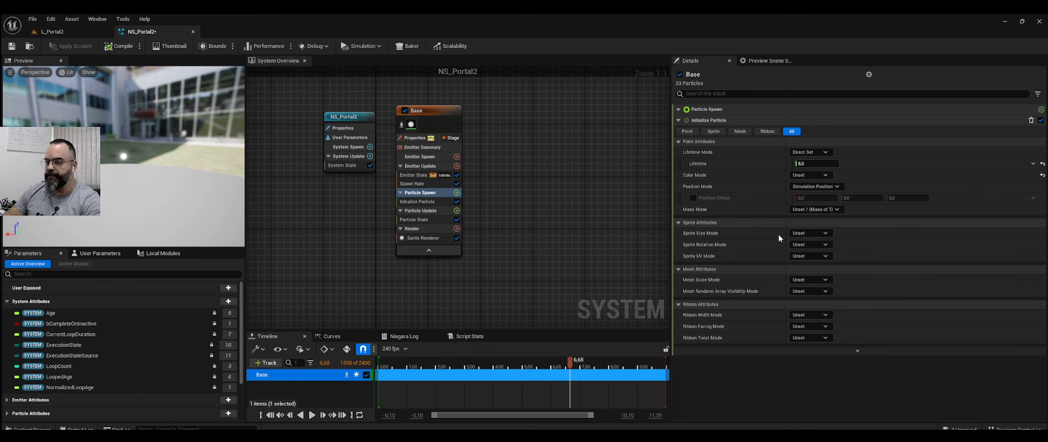
Set the SpawnRate of the Base emitter's Spawn Rate module to 10000
click(411, 160)
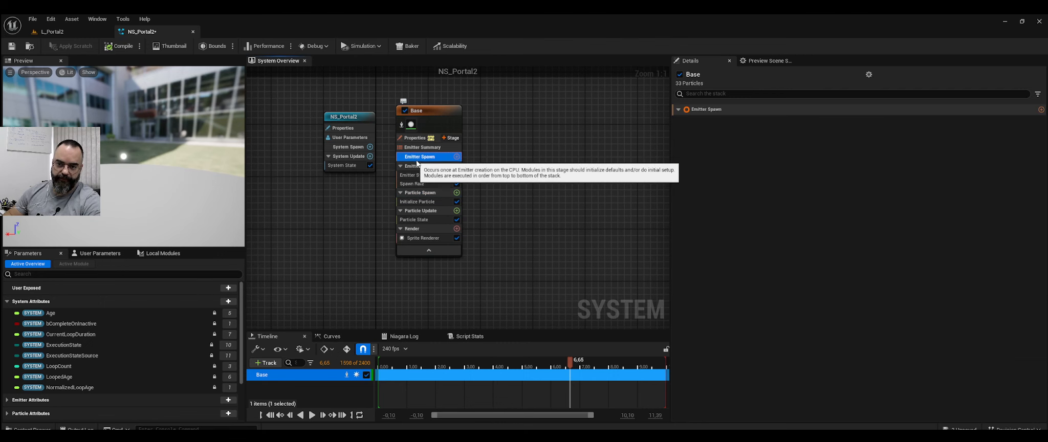
click(415, 183)
click(417, 175)
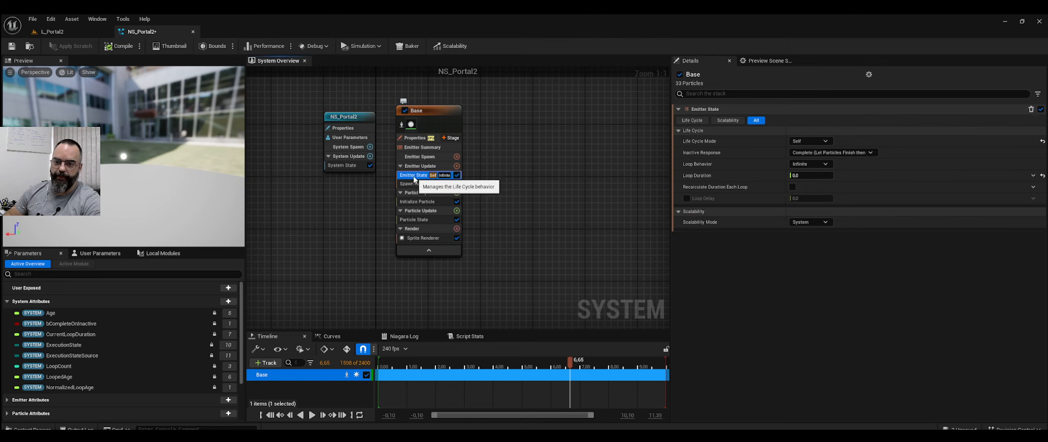
click(415, 183)
click(814, 121)
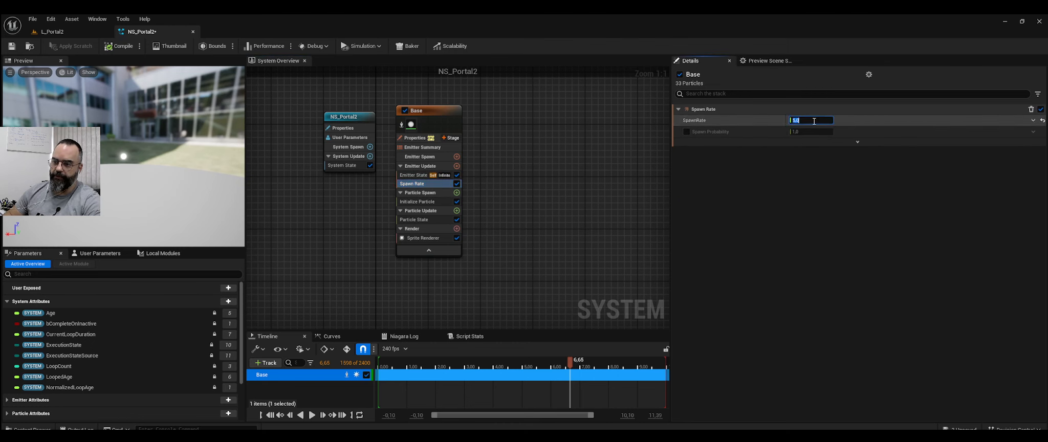
text(10)
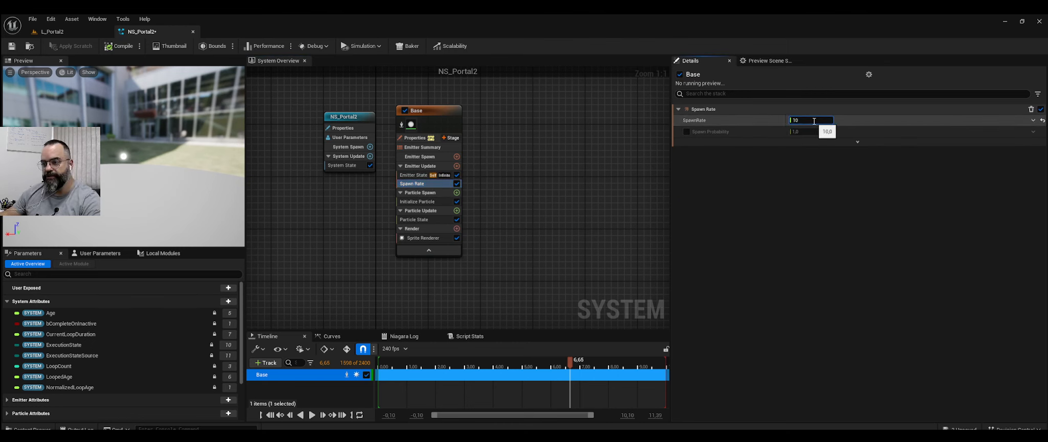
text(000)
key(Return)
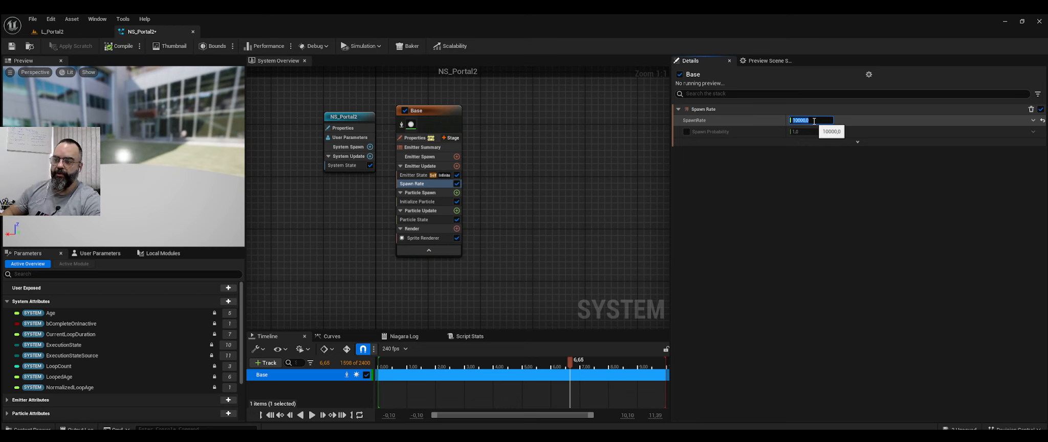
click(618, 182)
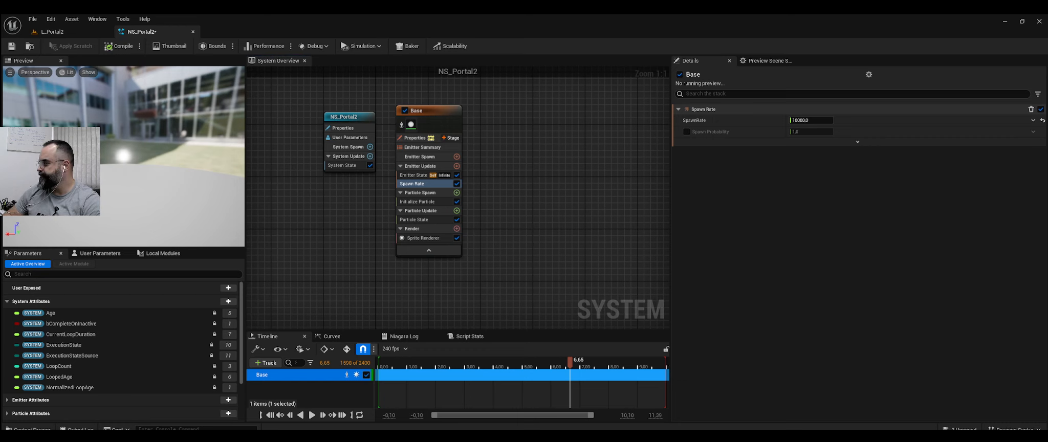
Set the particle Lifetime in the Base emitter's Initialize Particle module to 1
click(419, 203)
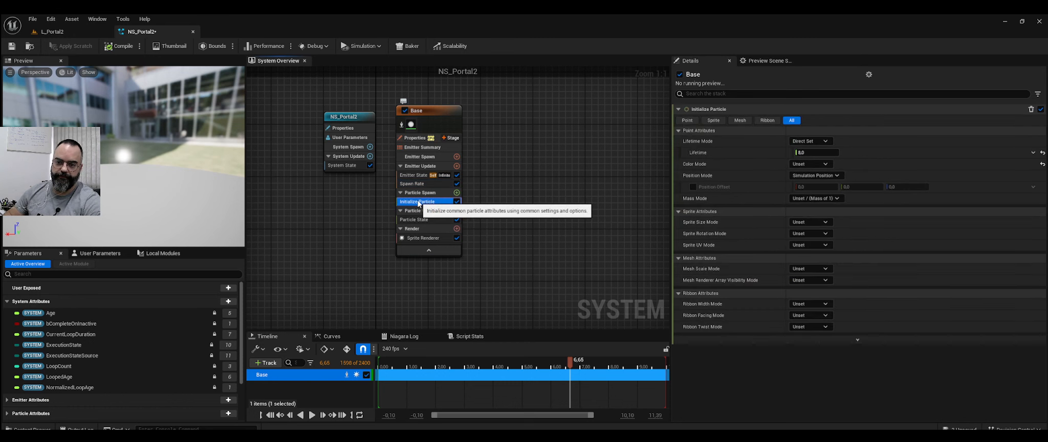
click(814, 152)
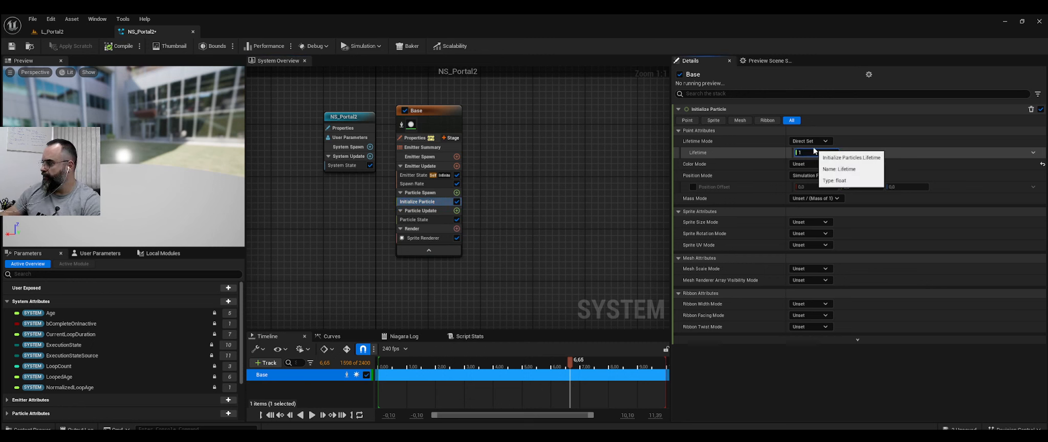
click(503, 172)
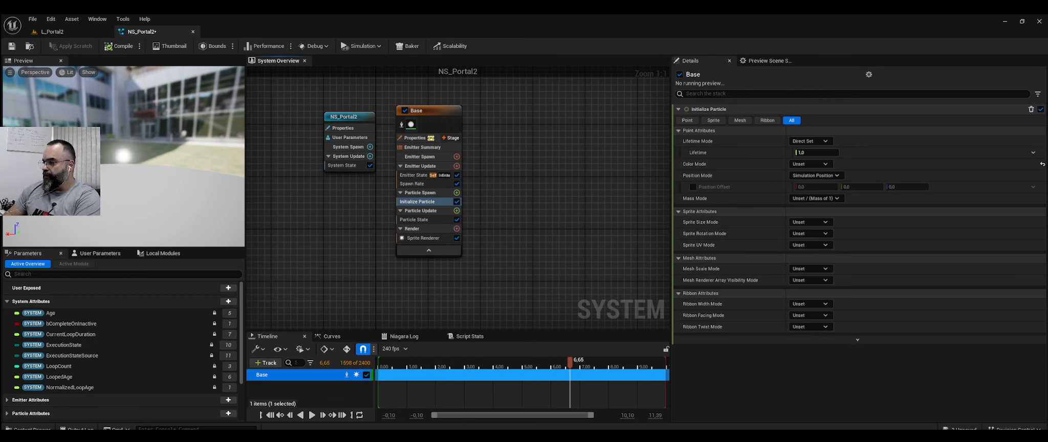
click(409, 177)
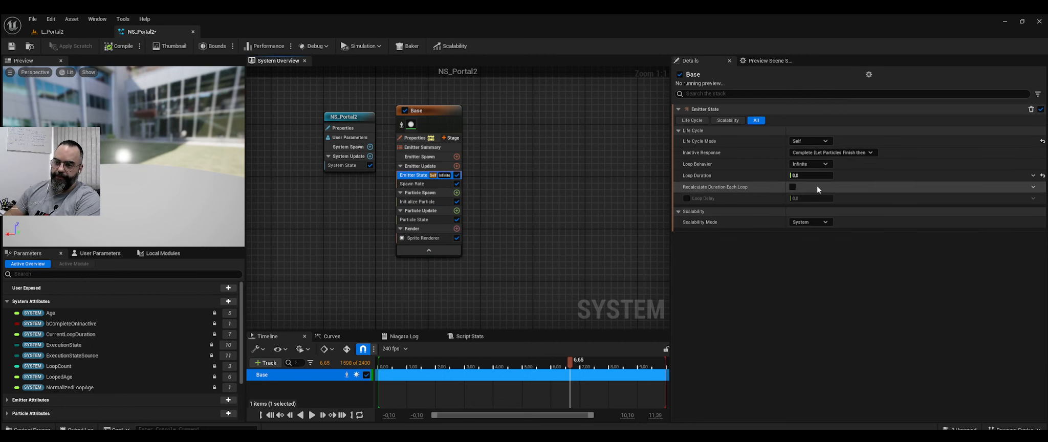
click(430, 184)
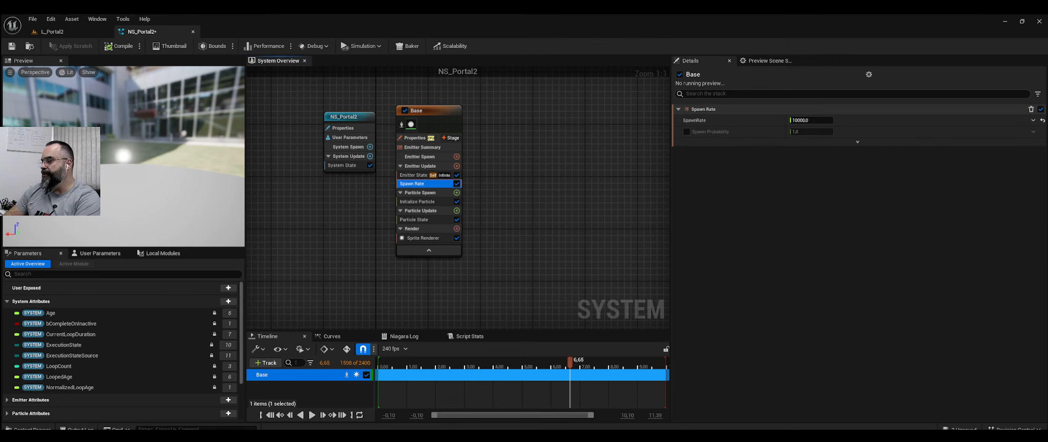
click(439, 193)
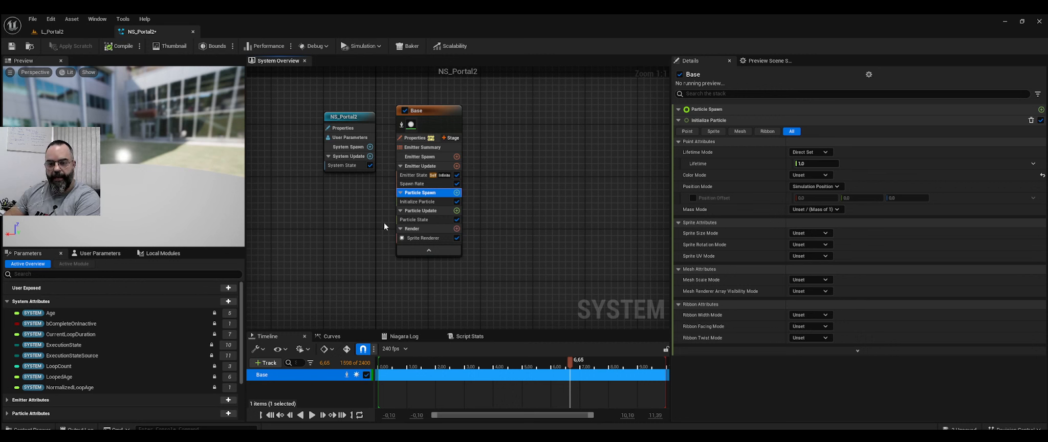
Set the Color Mode in Initialize Particle to Direct Set and give the color an alpha of 0.002
click(413, 203)
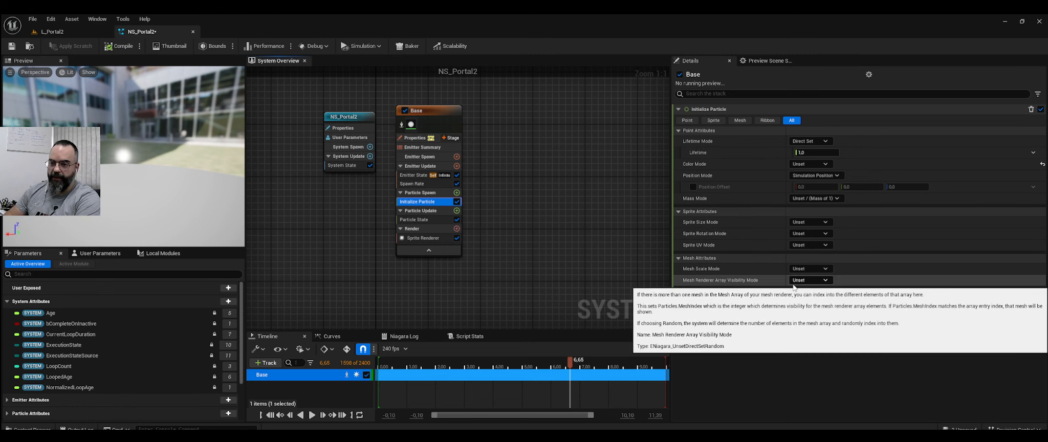
click(826, 164)
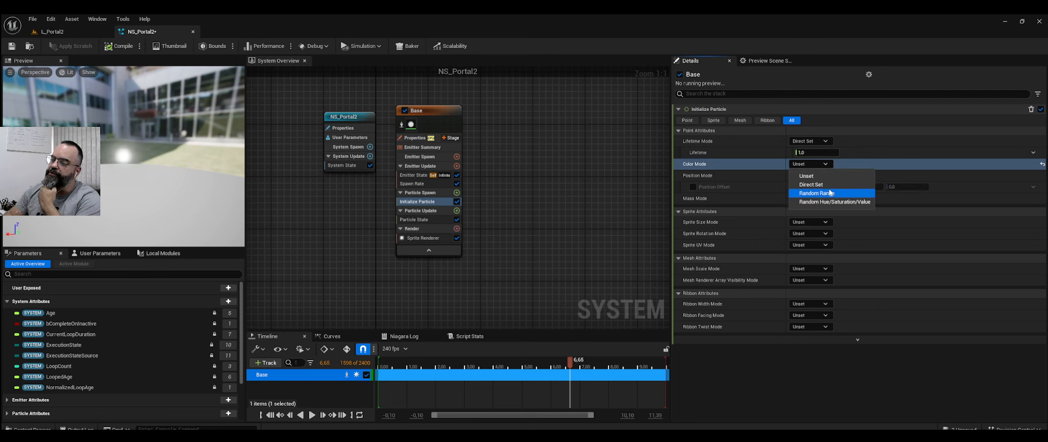
click(813, 185)
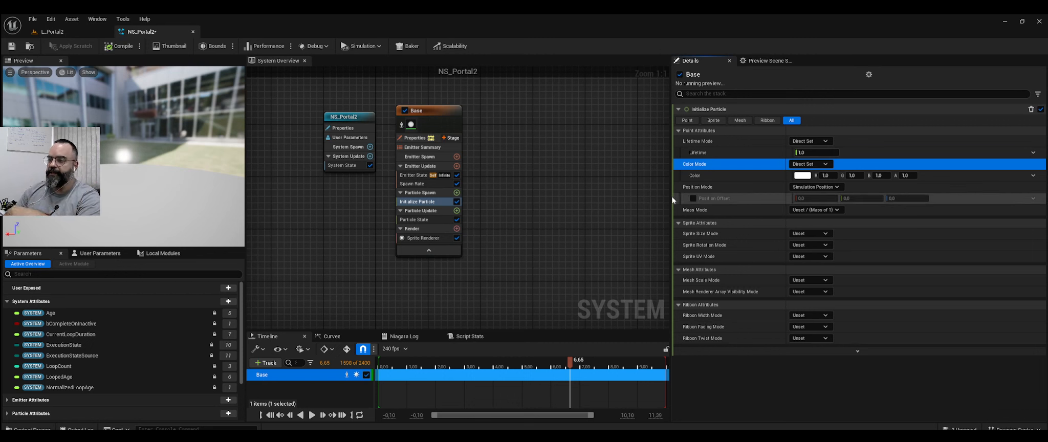
click(906, 176)
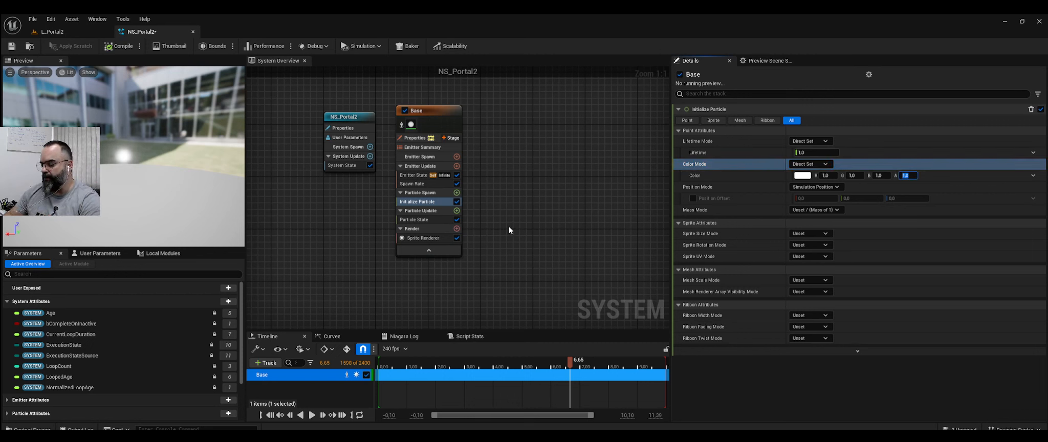
text(0,2)
key(Return)
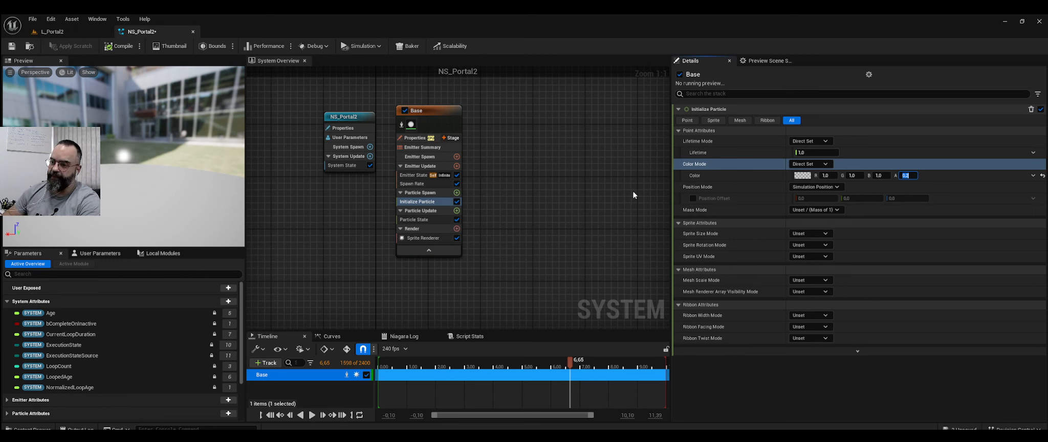
text(0.02)
key(Return)
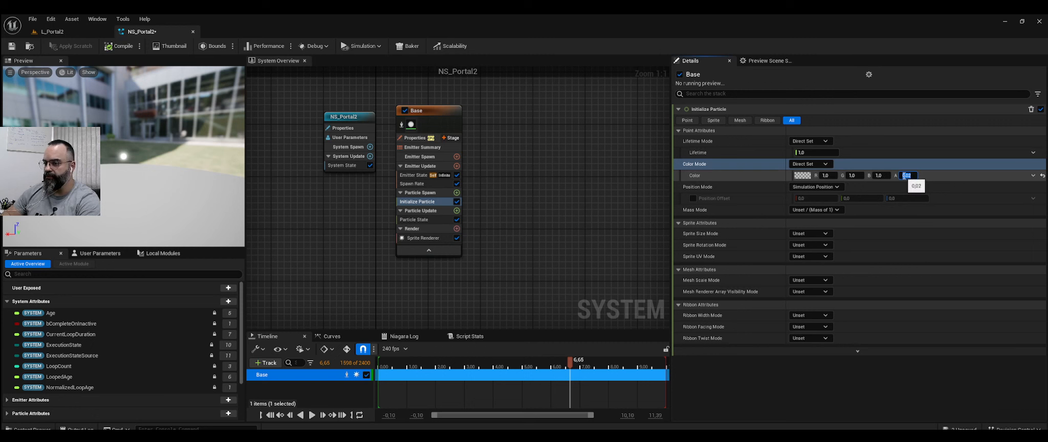
text(0.002)
key(Return)
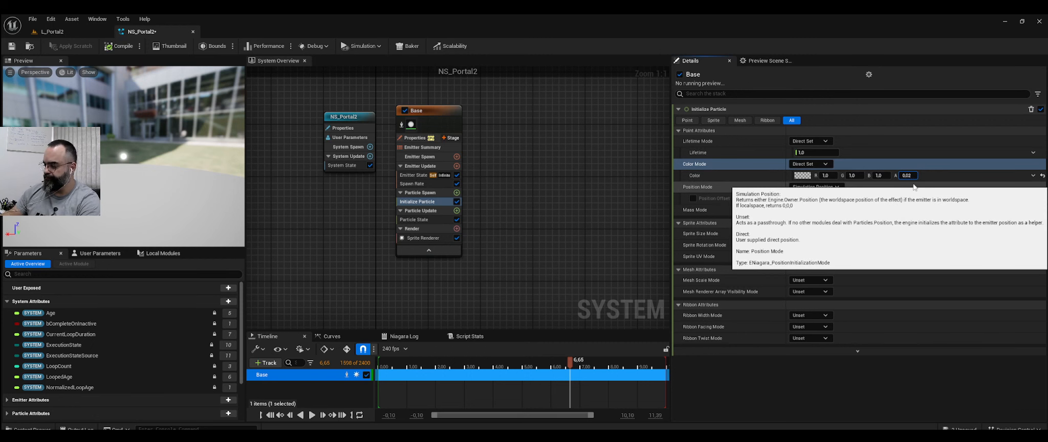
click(579, 162)
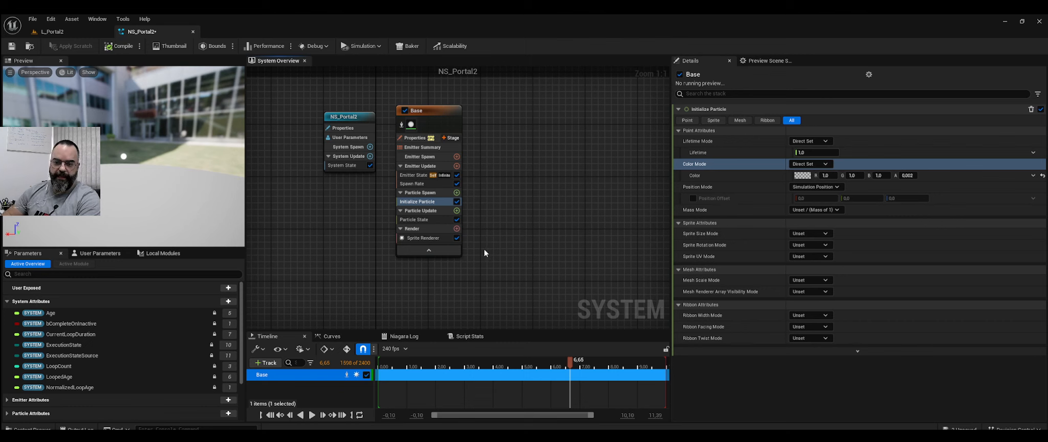
Set Initialize Particle's Sprite Size Mode to Random Non-Uniform with a Sprite Size Min of 0.4 by 10
click(422, 239)
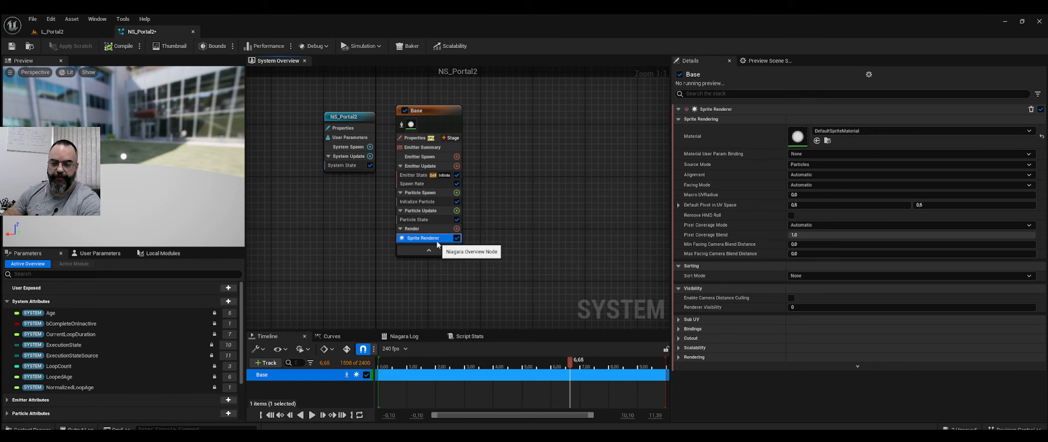
click(417, 202)
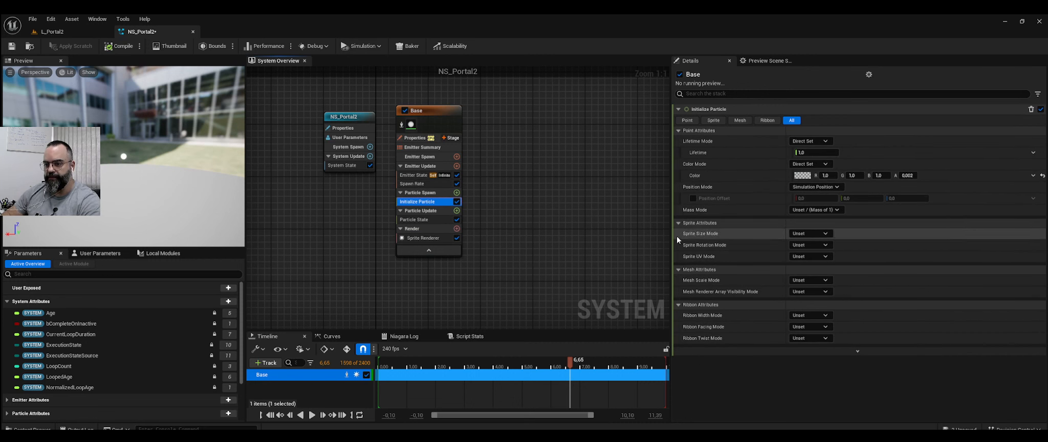
click(811, 234)
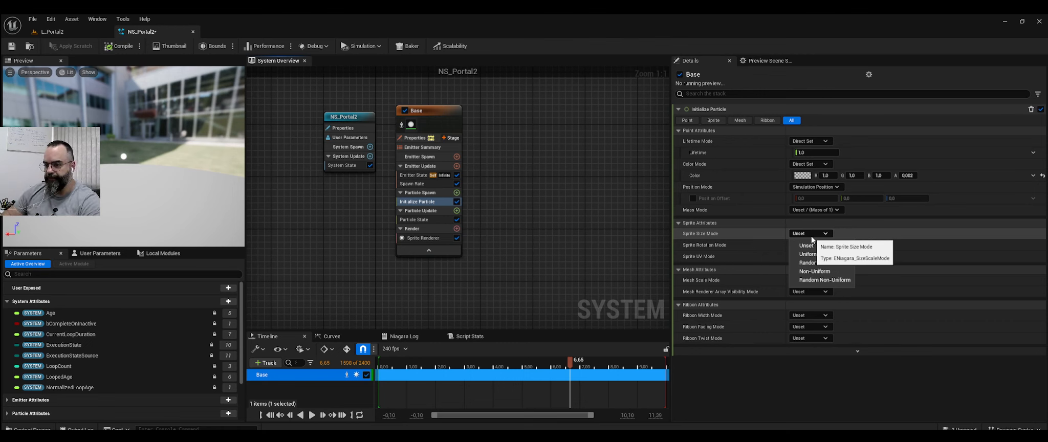
click(824, 280)
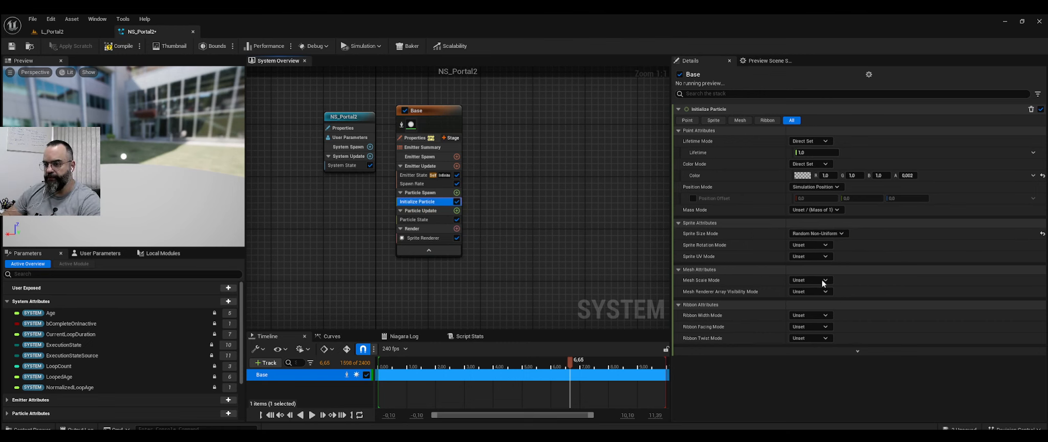
click(813, 246)
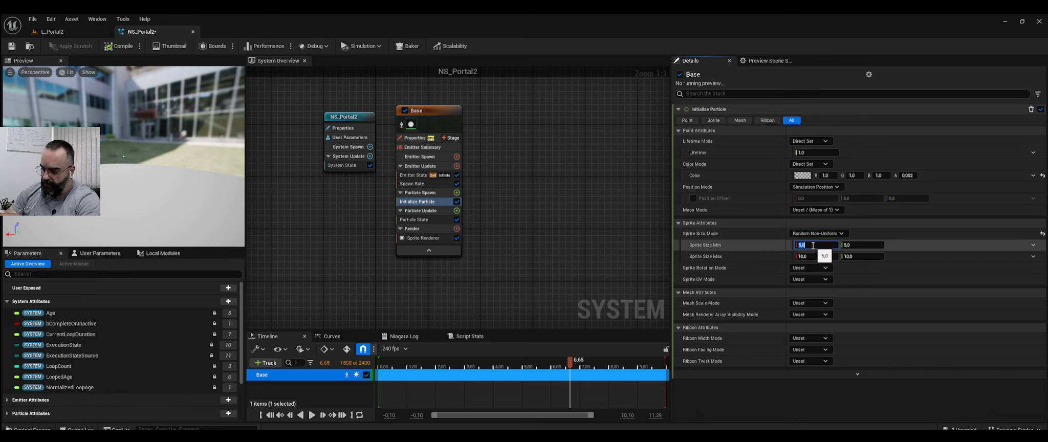
text(.)
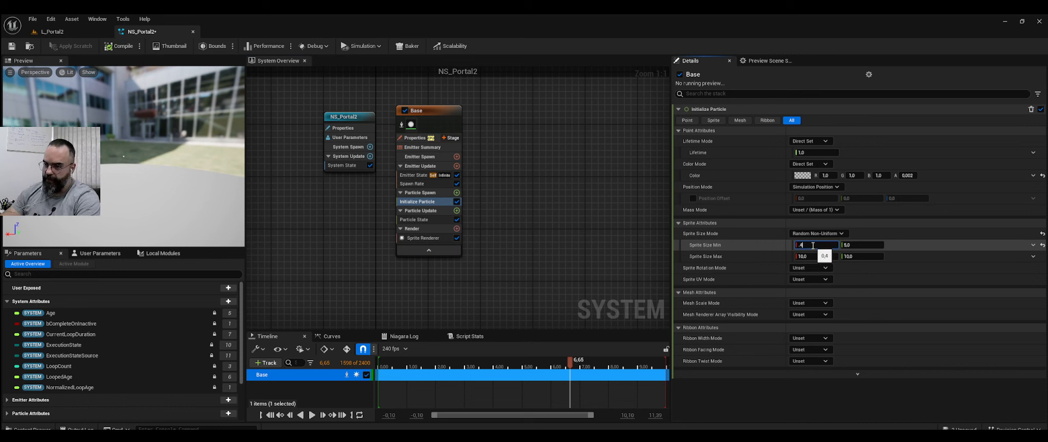
text(4)
key(Tab)
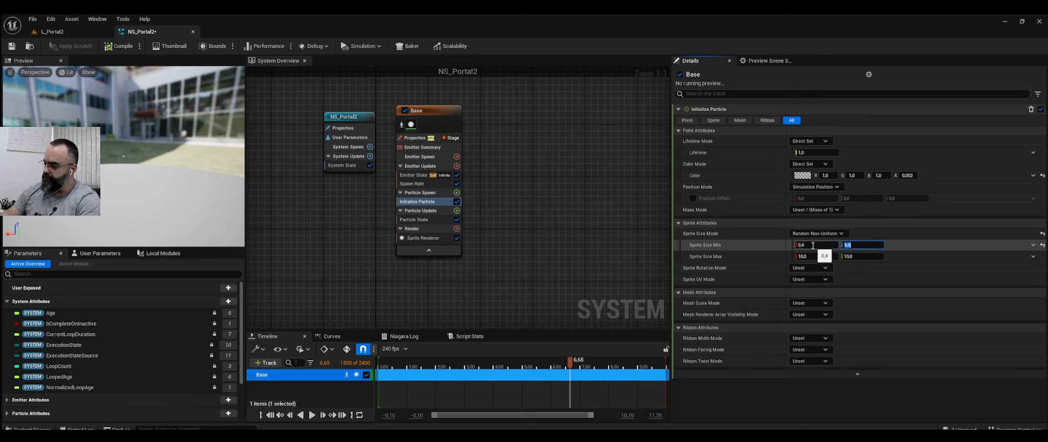
text(1)
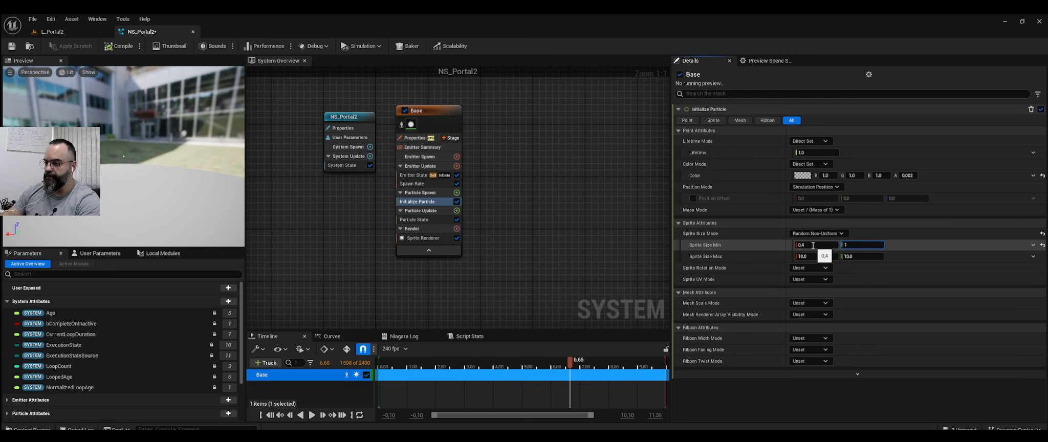
text(0)
key(Tab)
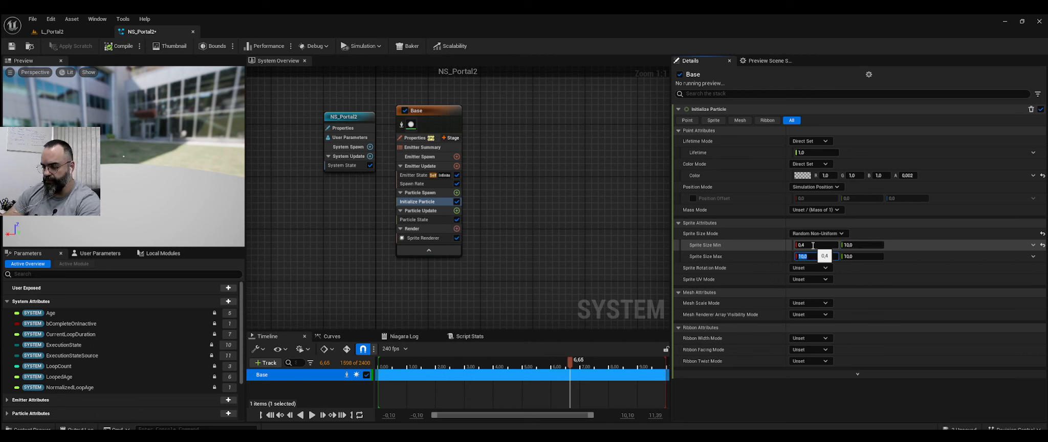
Set the Sprite Size Max in Initialize Particle to 0.5 by 12 and check the sprites in the preview
text(.5)
key(Tab)
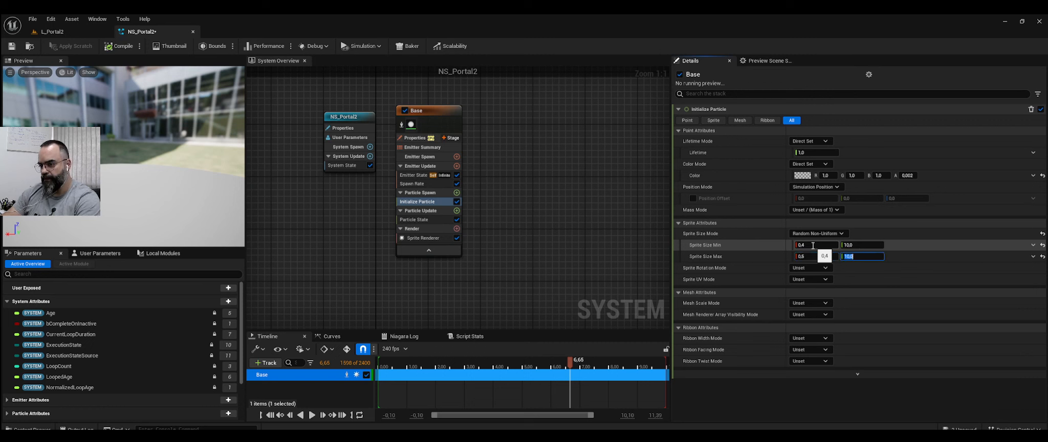
text(12)
key(Return)
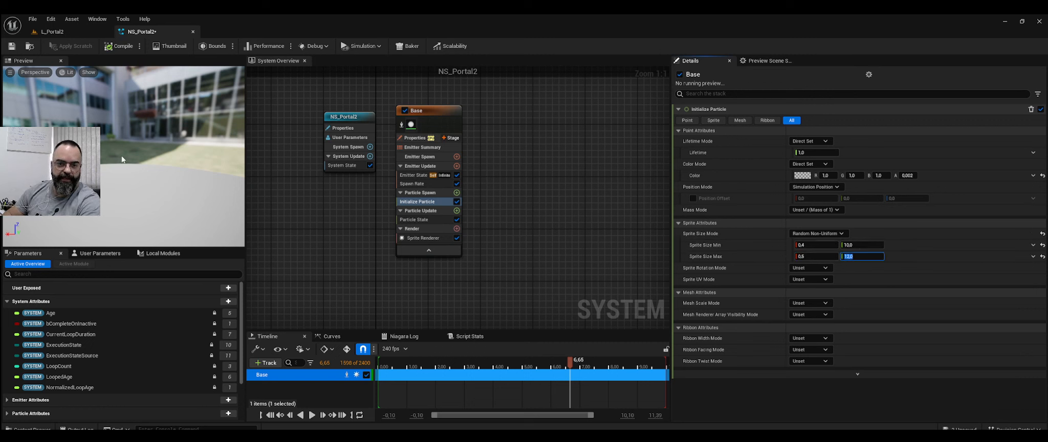
drag(122, 160, 121, 148)
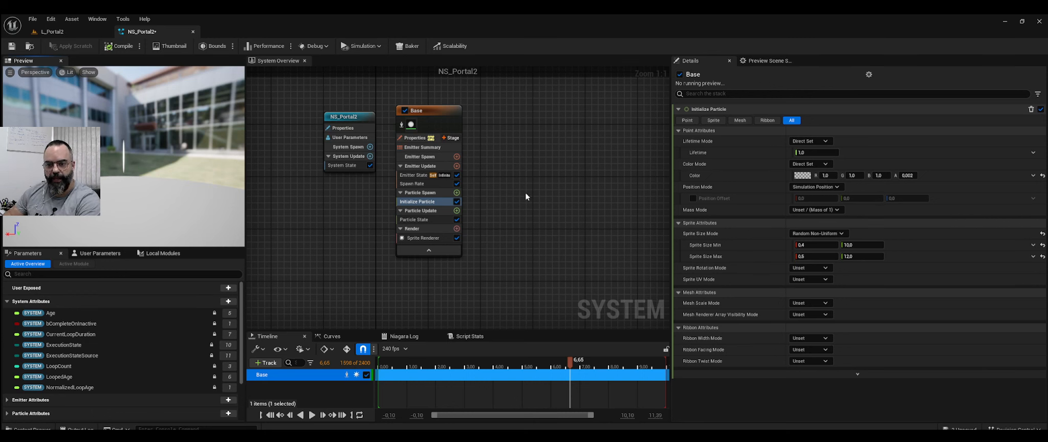
Add a Shape Location module to the Base emitter's Particle Spawn group
click(457, 193)
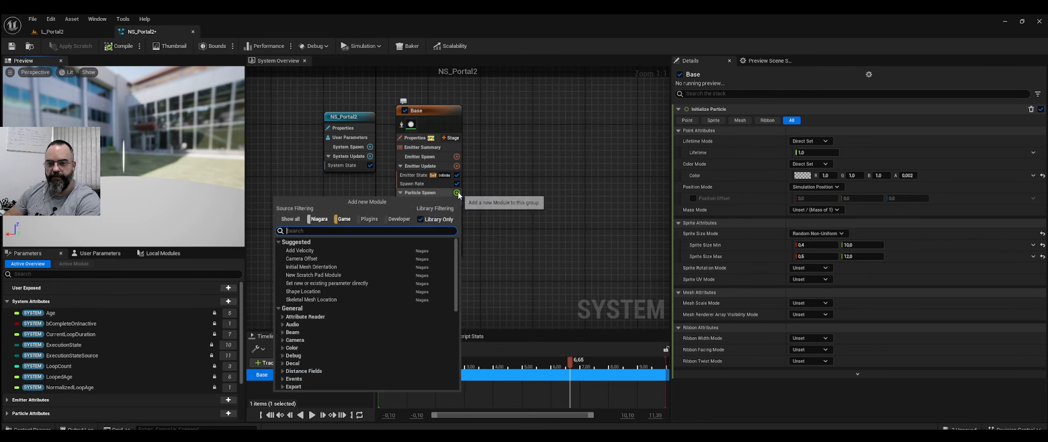
text(sha)
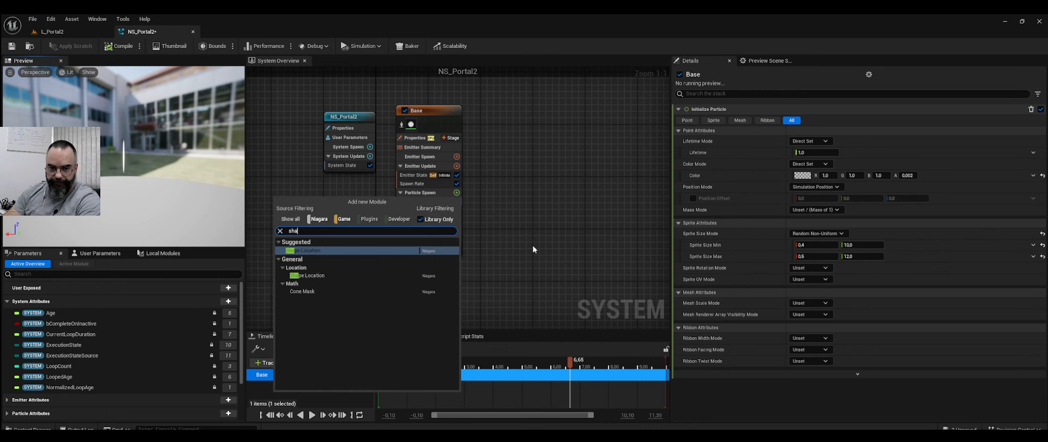
click(340, 251)
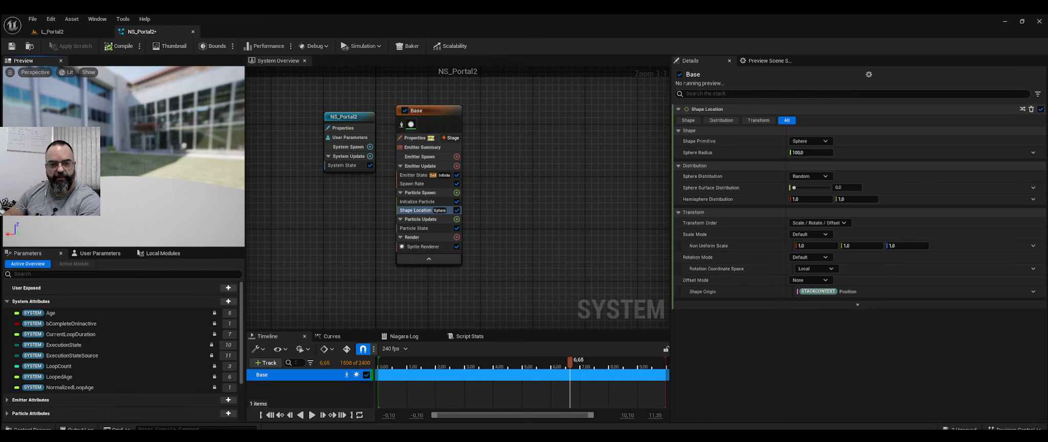
Set the Shape Location's Shape Primitive to Ring / Disc and its Ring / Disc Mode to Hexagon
drag(168, 177, 168, 177)
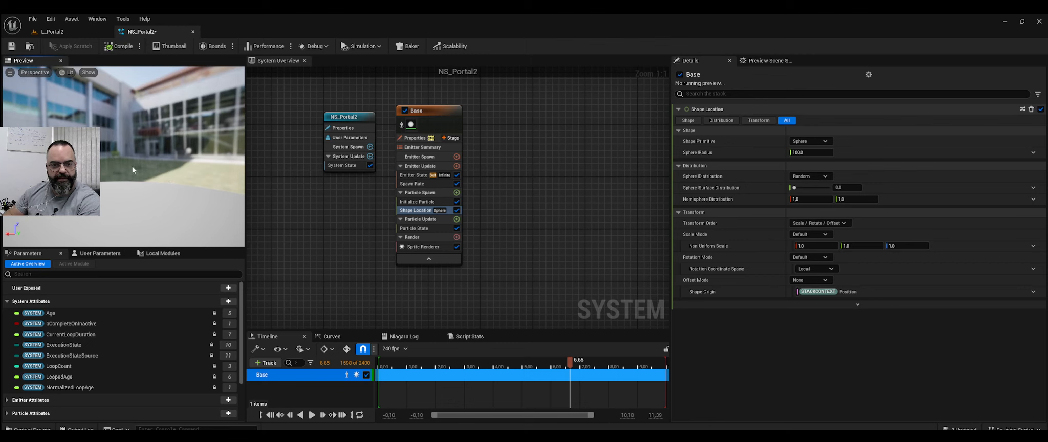
click(812, 141)
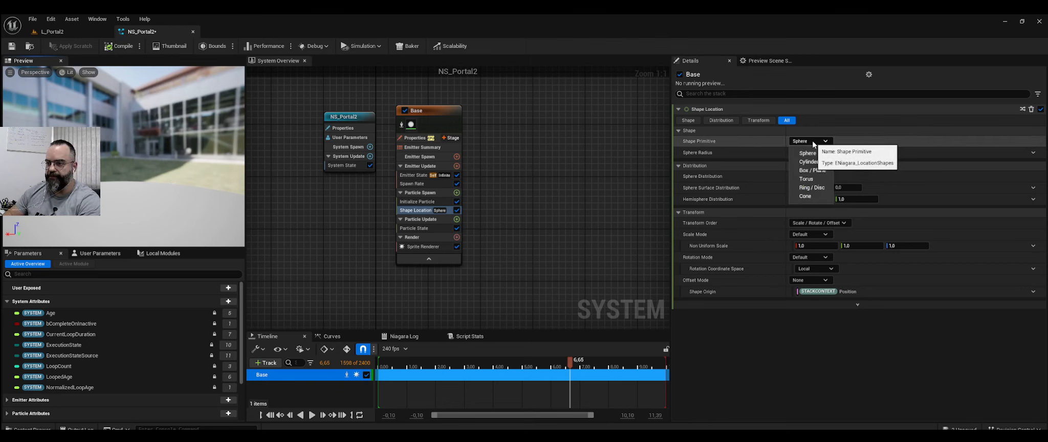
click(824, 189)
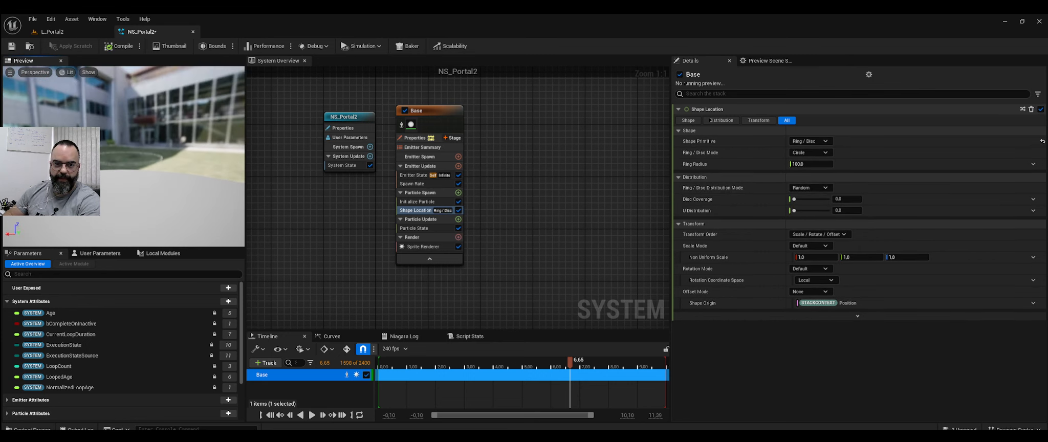
click(815, 153)
click(810, 174)
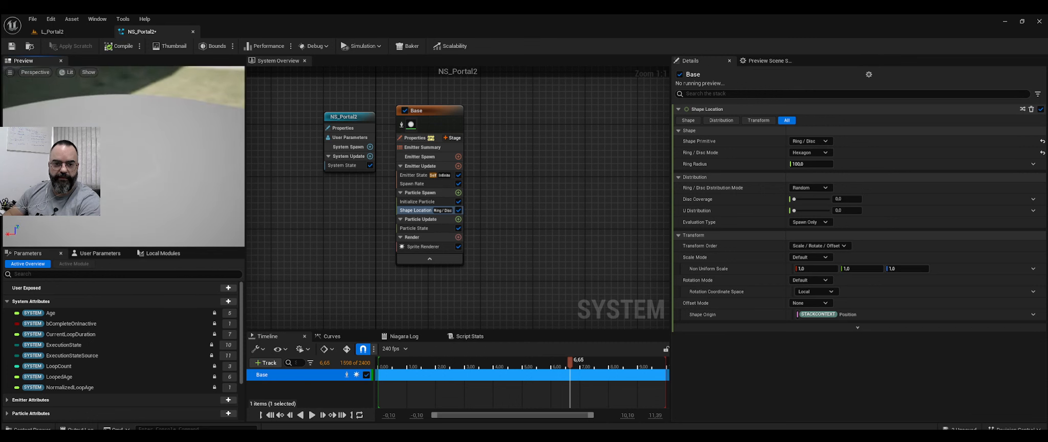
Set the Base emitter's Sprite Renderer Alignment to Velocity Aligned
click(421, 247)
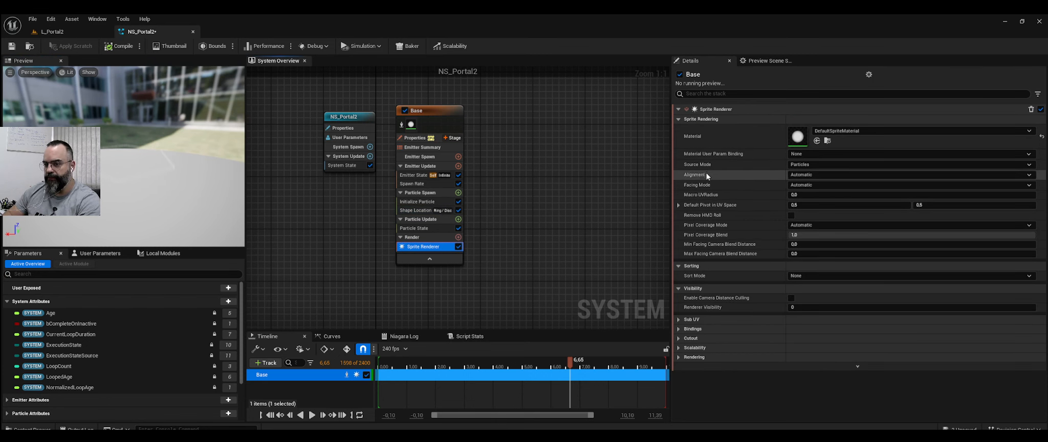
click(797, 175)
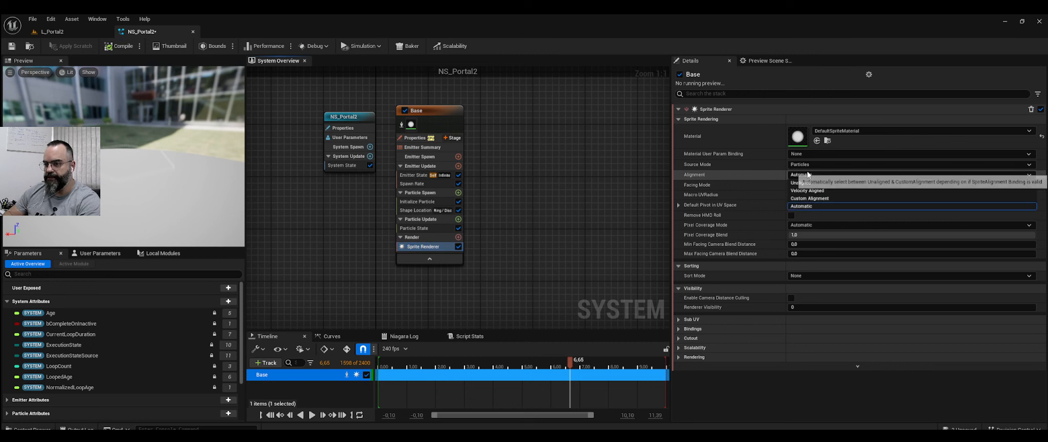
click(841, 191)
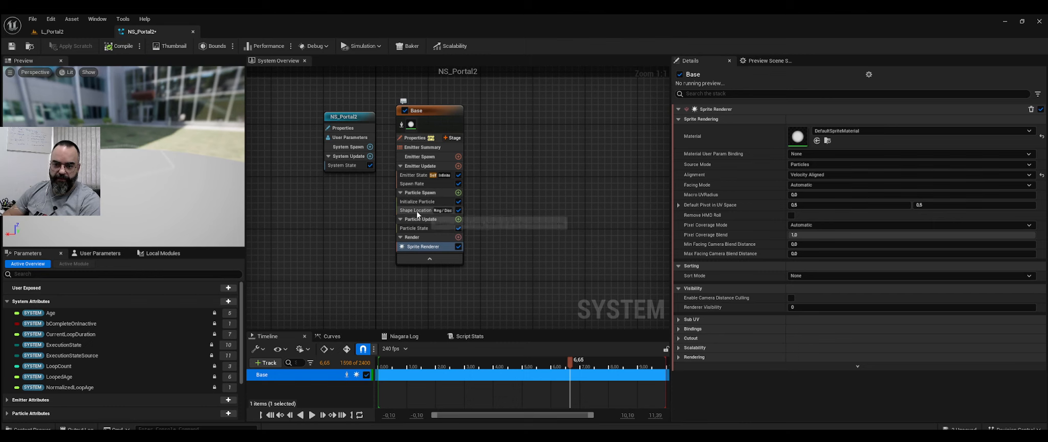
Paste the copied Scale Sprite Size module with its uniform curve into the Base emitter's Particle Update group
click(429, 220)
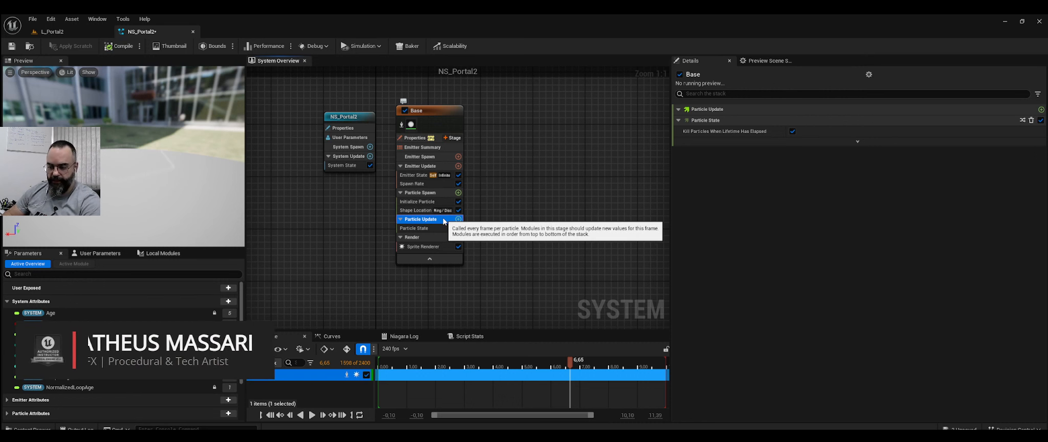
key(ctrl+v)
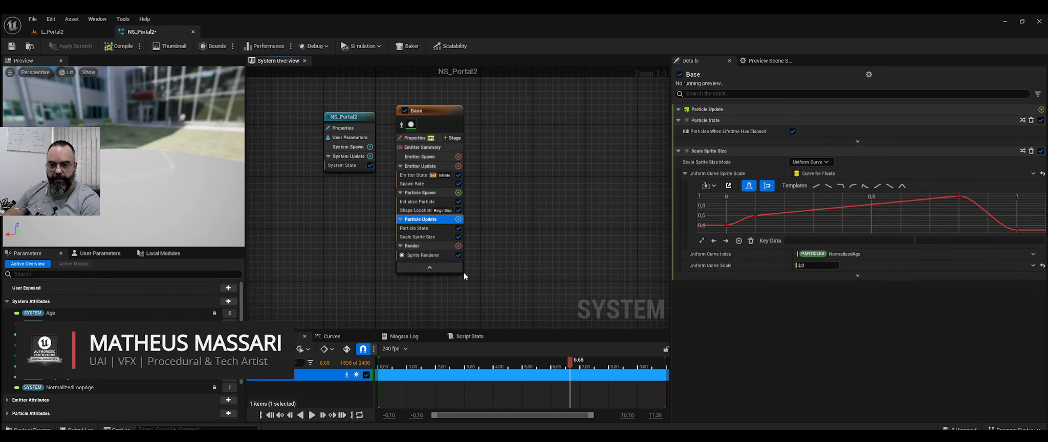
click(435, 238)
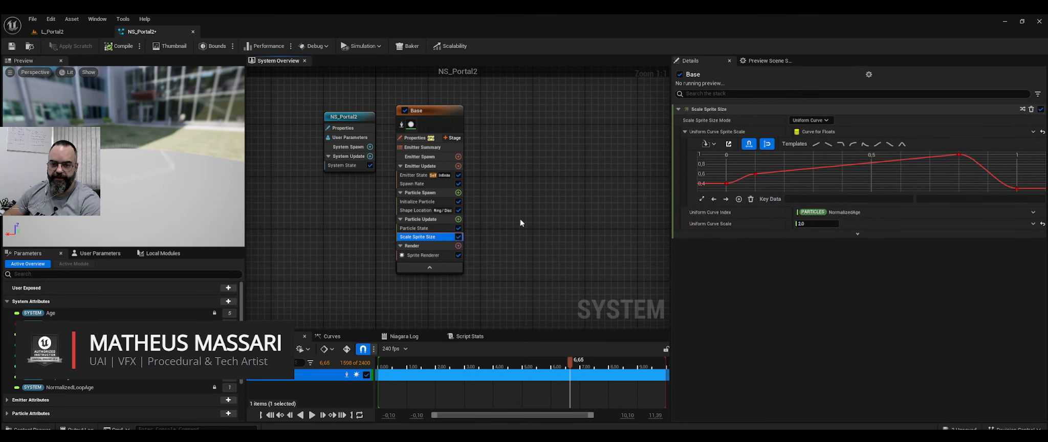
Review the Emitter State, Spawn Rate and Initialize Particle settings, and examine the keys of the Scale Sprite Size curve
click(416, 175)
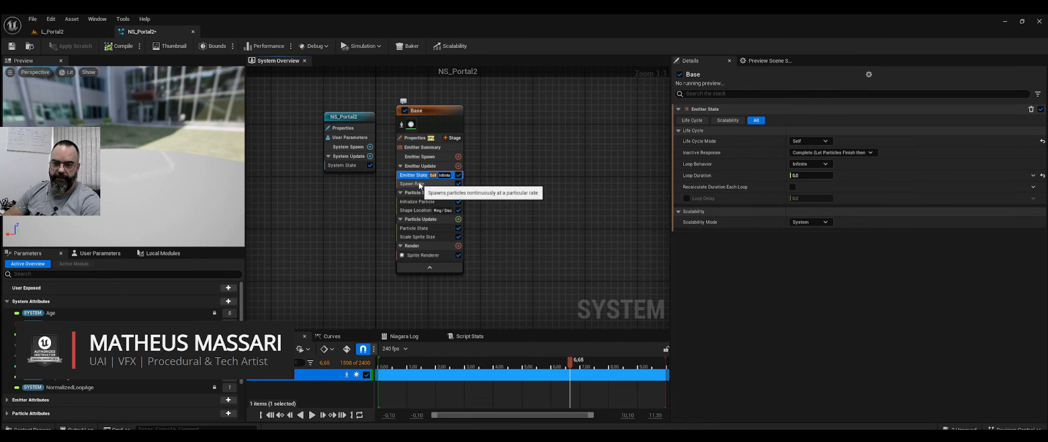
click(420, 184)
click(422, 203)
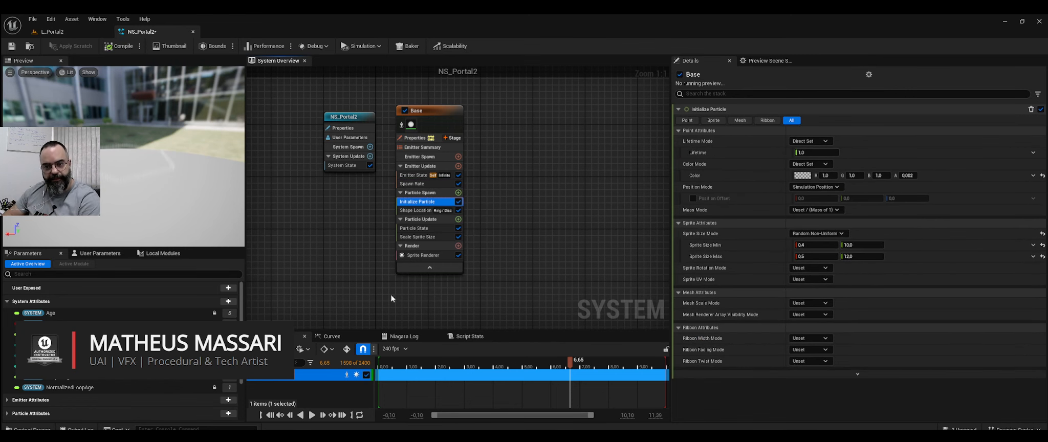
click(417, 237)
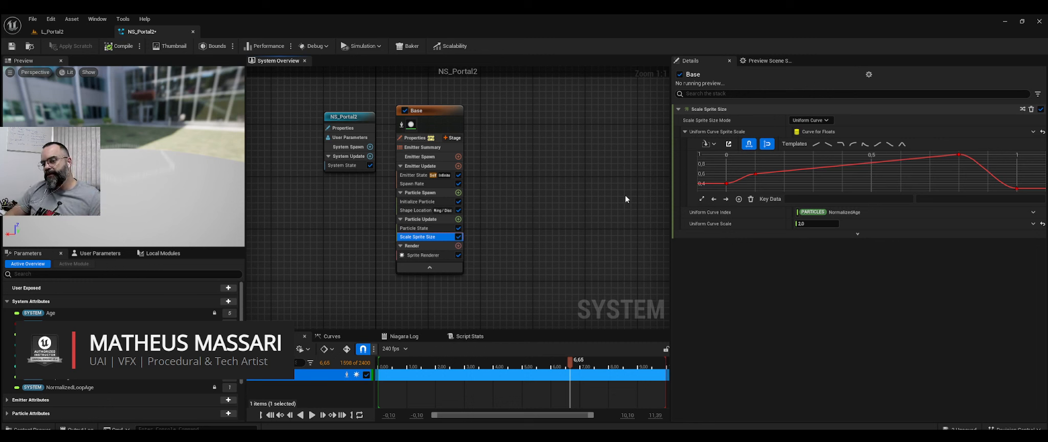
mouse_move(728, 184)
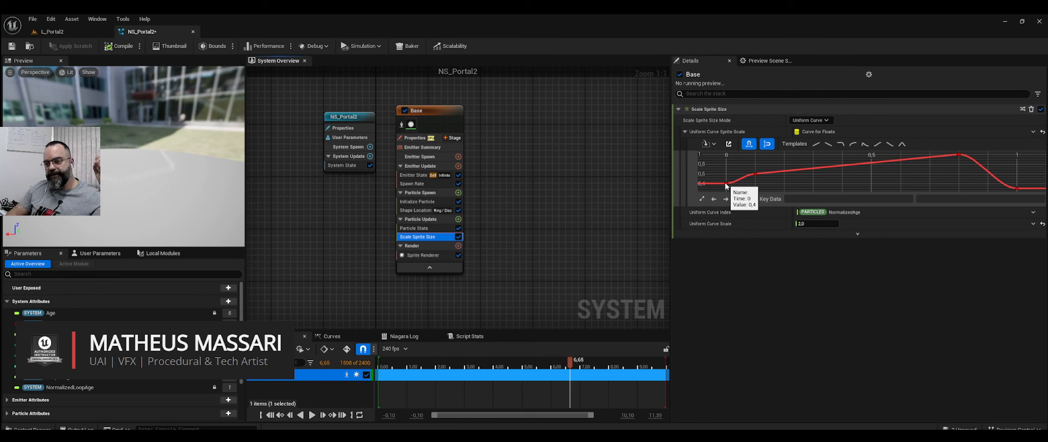
mouse_move(755, 175)
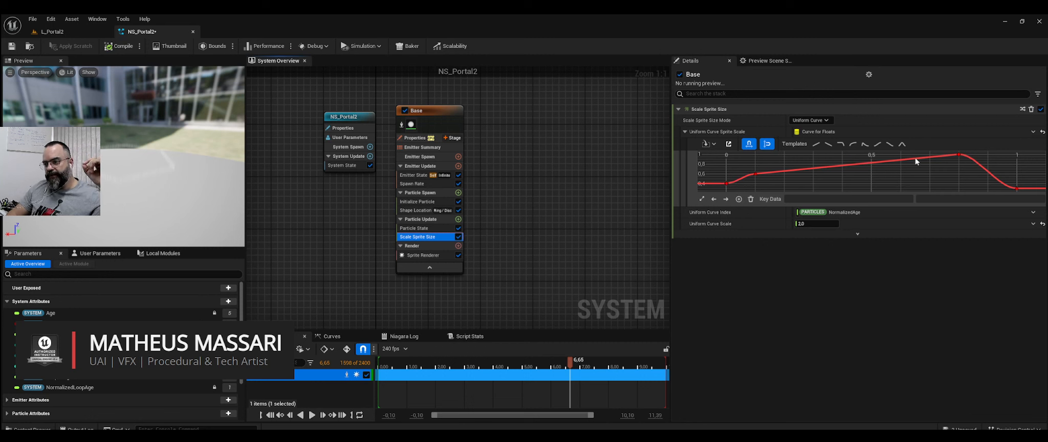
mouse_move(961, 158)
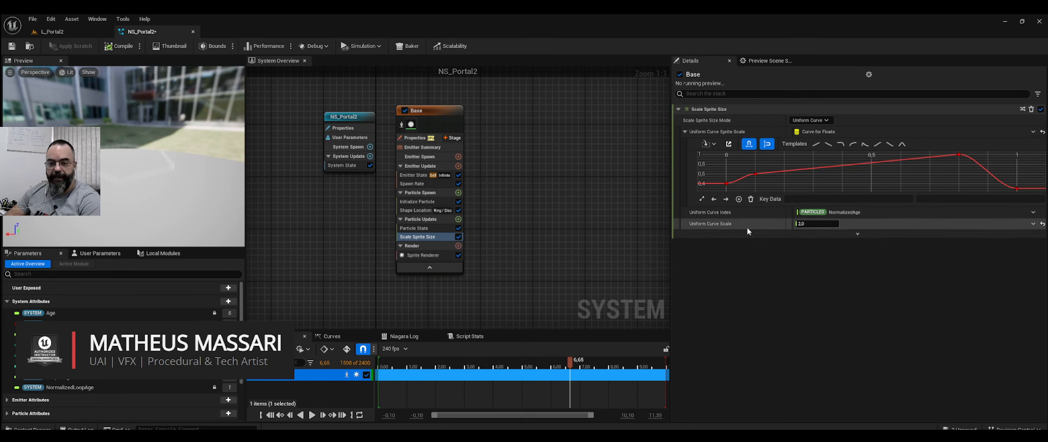
Paste the copied Vortex Force module into Particle Update and resolve its dependency by adding Solve Forces and Velocity
click(429, 220)
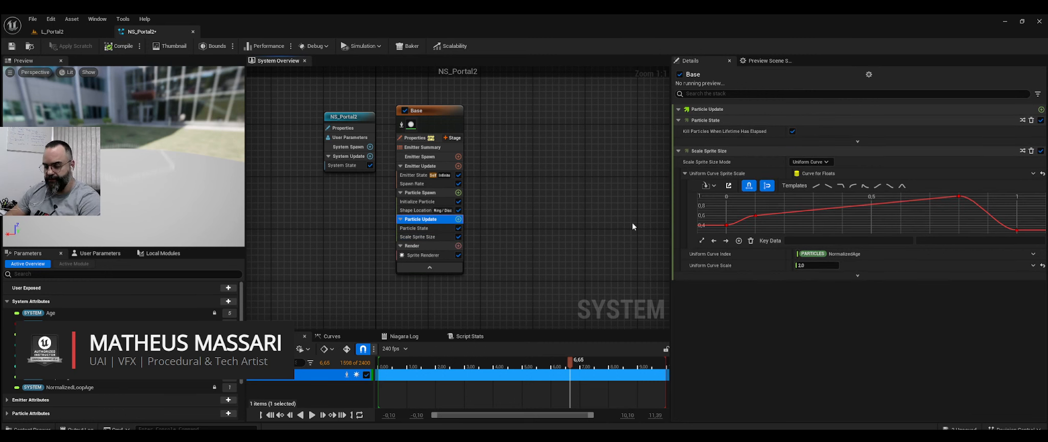
key(ctrl+v)
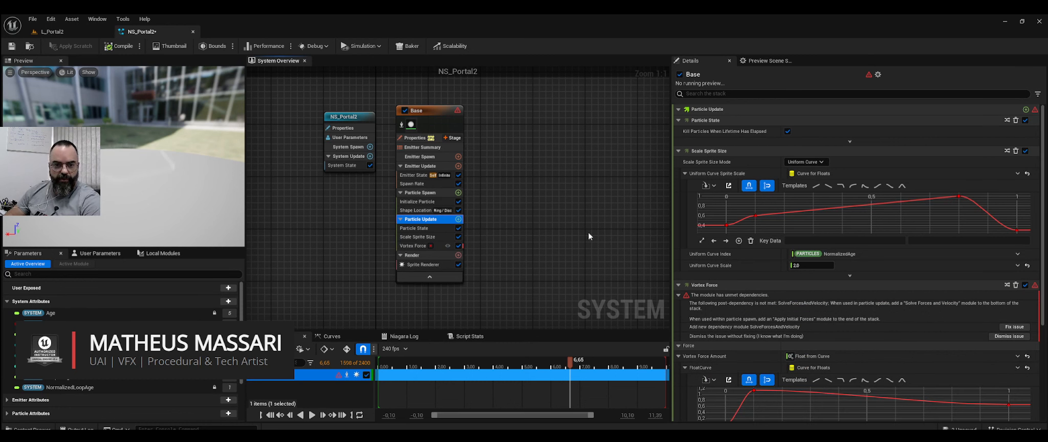
mouse_move(431, 248)
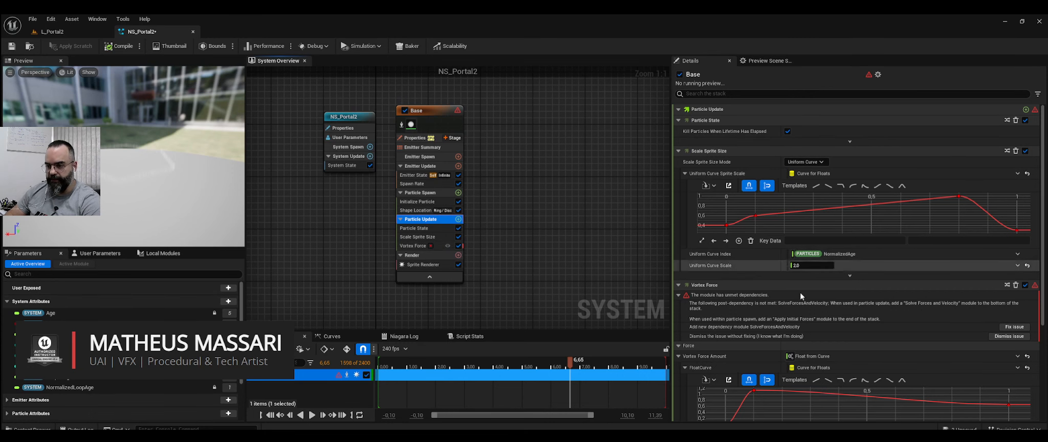
click(414, 246)
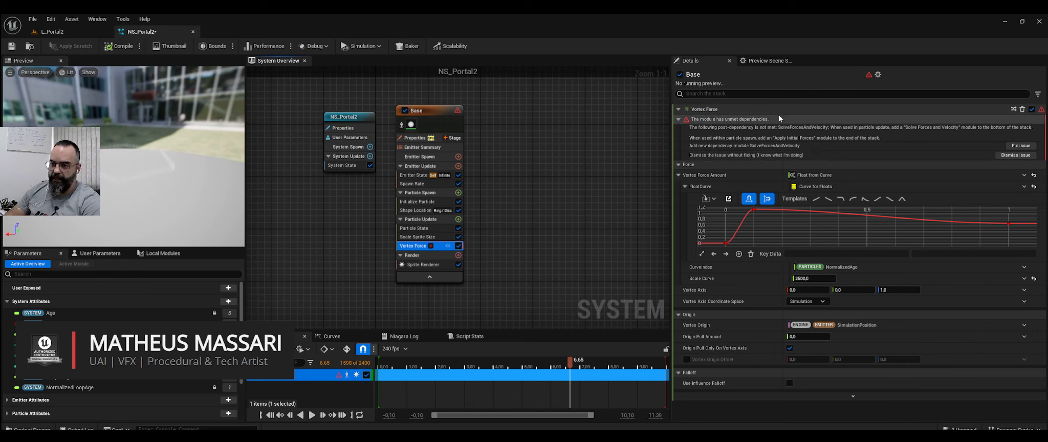
click(1021, 146)
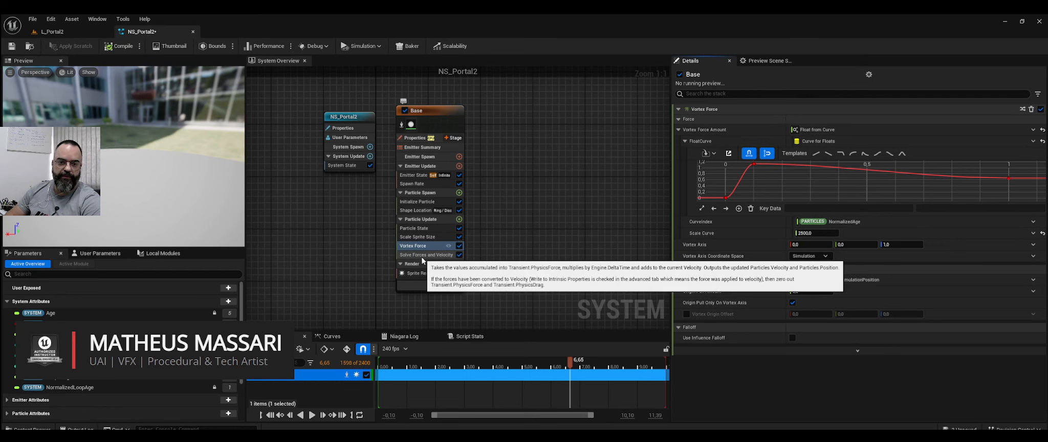
Play the simulation and inspect the Base emitter's particles in the preview
drag(172, 136, 185, 120)
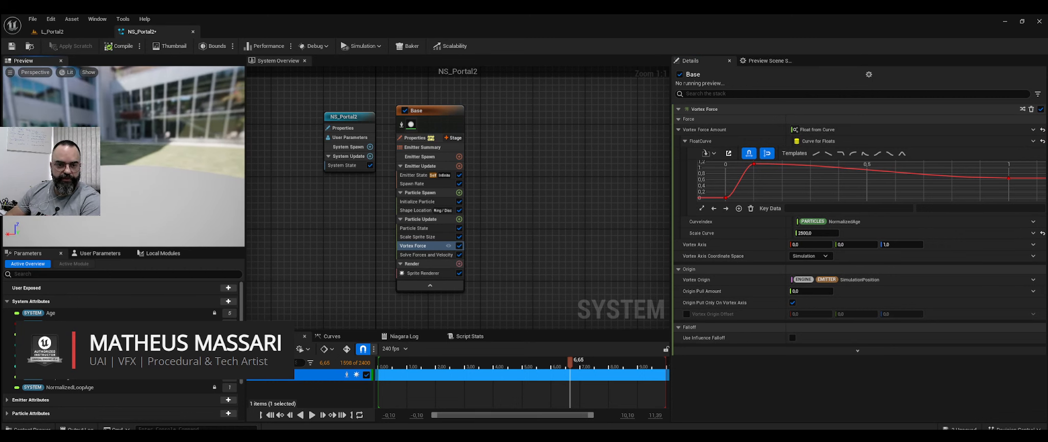
mouse_move(144, 152)
mouse_down()
mouse_move(136, 169)
mouse_move(132, 144)
mouse_move(146, 149)
mouse_up()
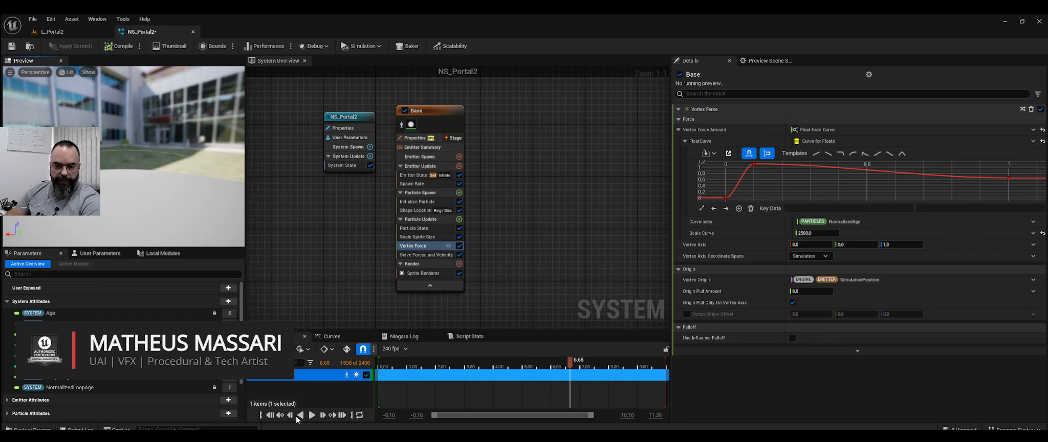
click(311, 416)
drag(139, 154, 171, 139)
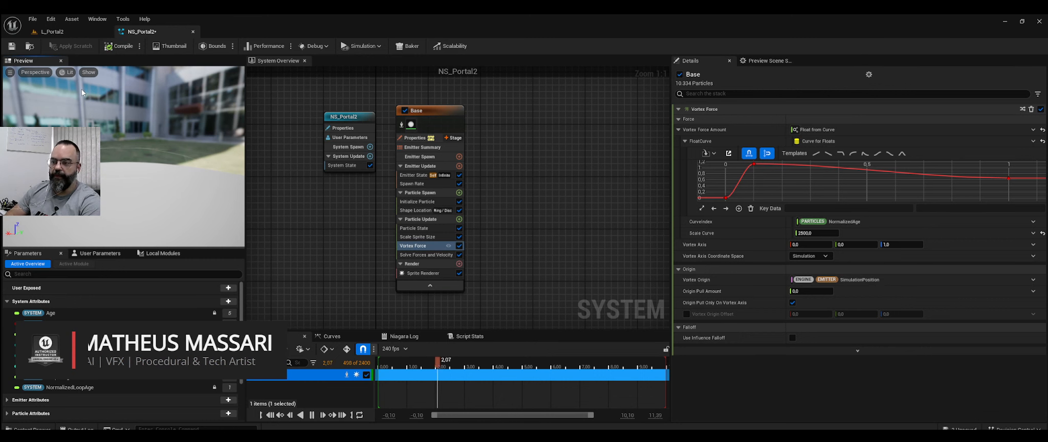
Turn off Show Environment in the Preview Scene Settings and set the Environment Color to black
click(774, 61)
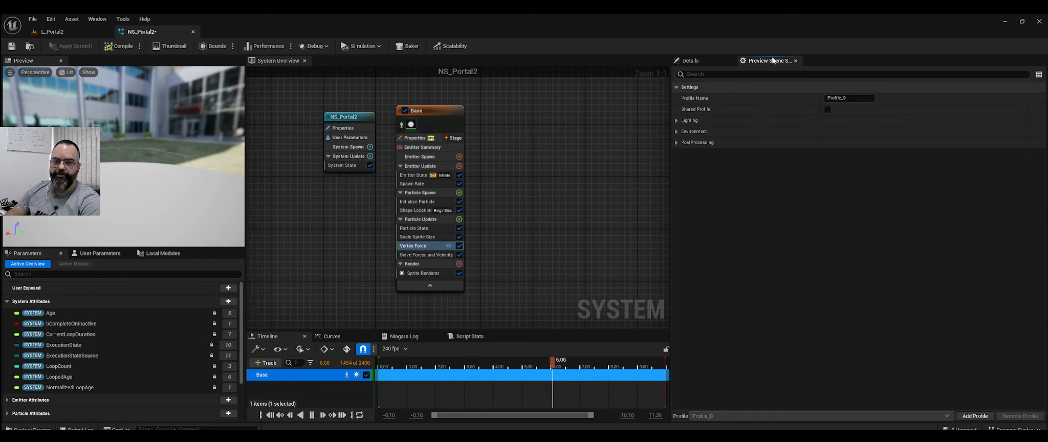
click(97, 19)
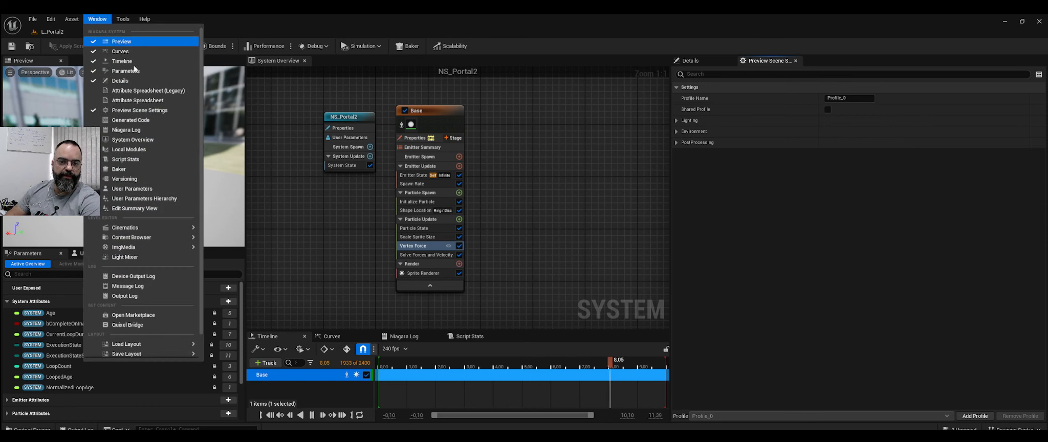
click(781, 61)
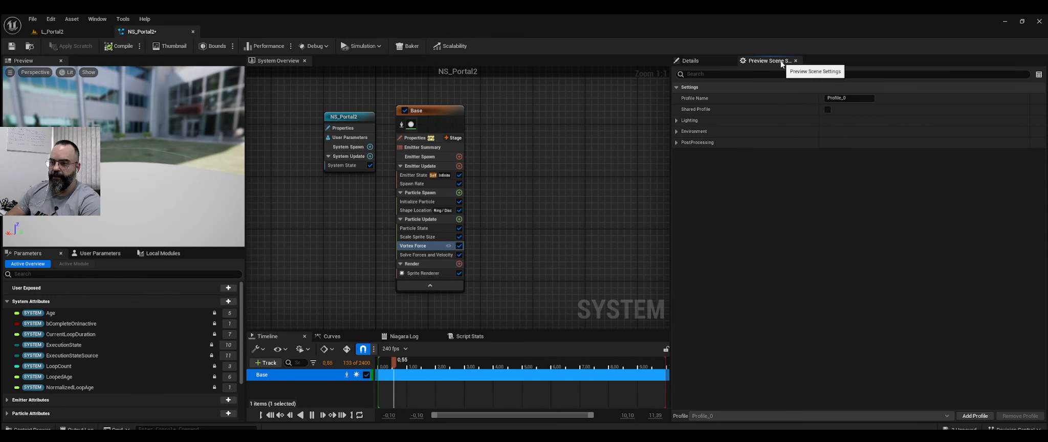
click(677, 132)
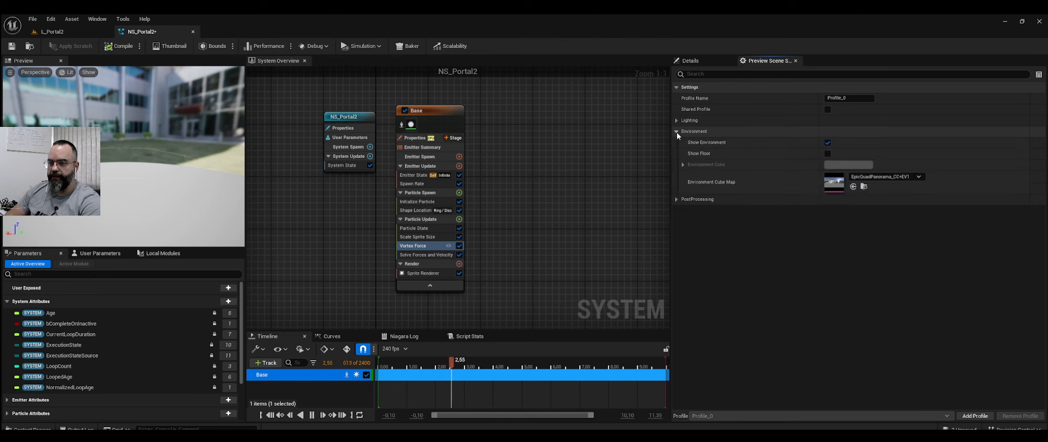
click(828, 142)
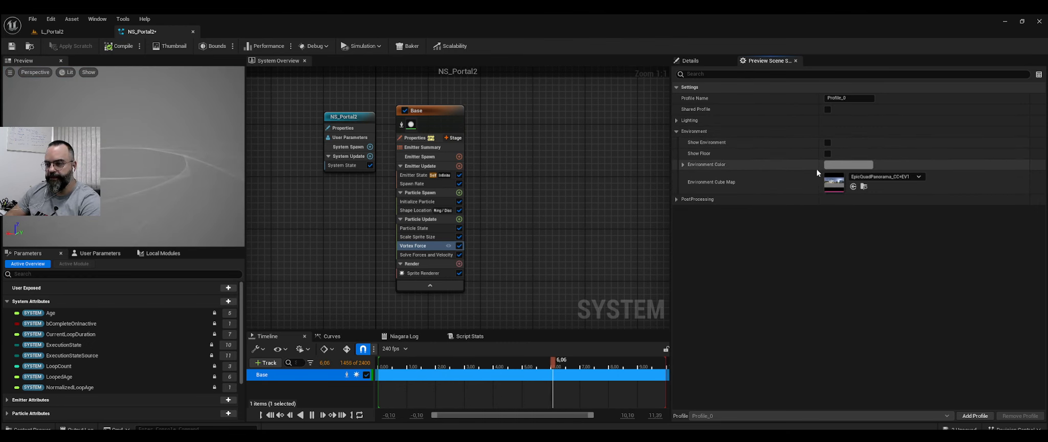
click(848, 164)
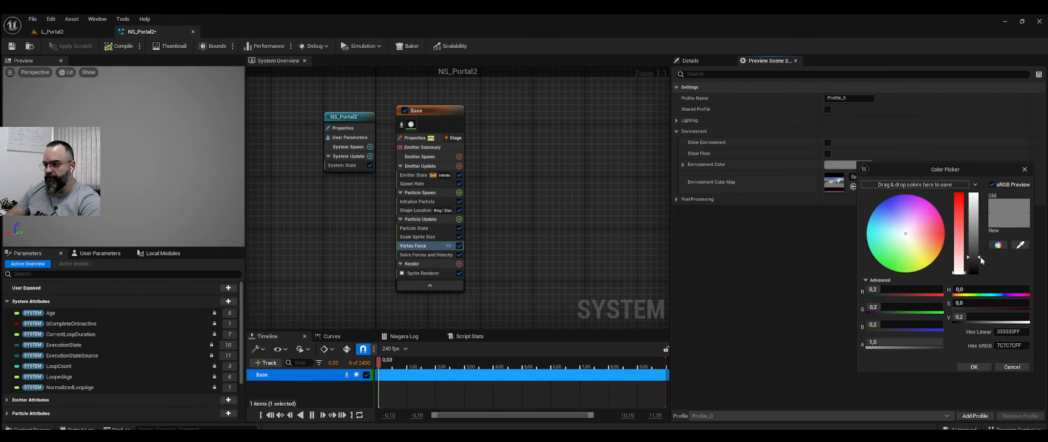
drag(975, 259, 975, 274)
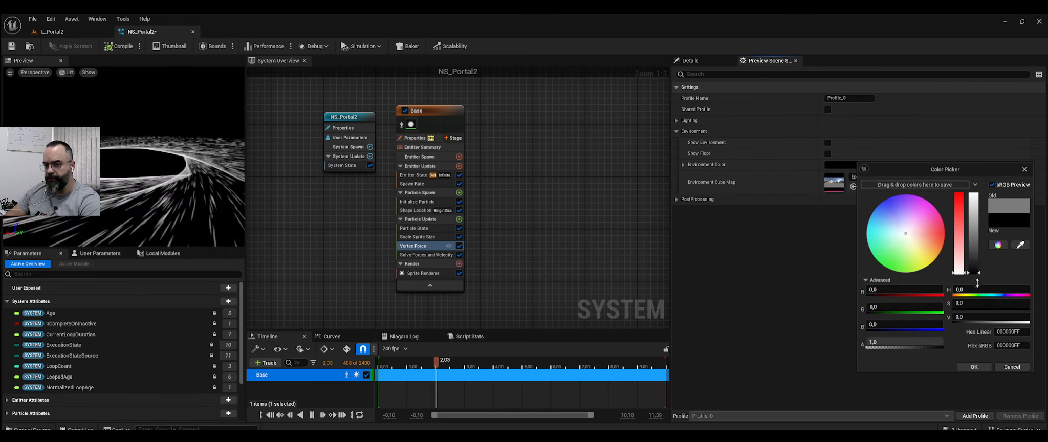
click(975, 367)
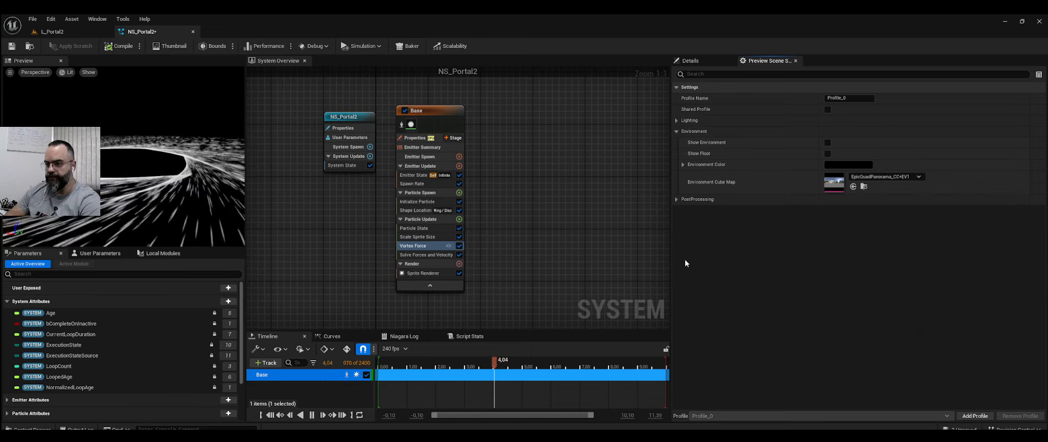
Inspect the hexagonal particle ring against the black background from above and bring back the Vortex Force details
drag(176, 119, 175, 190)
right_drag(176, 119, 176, 154)
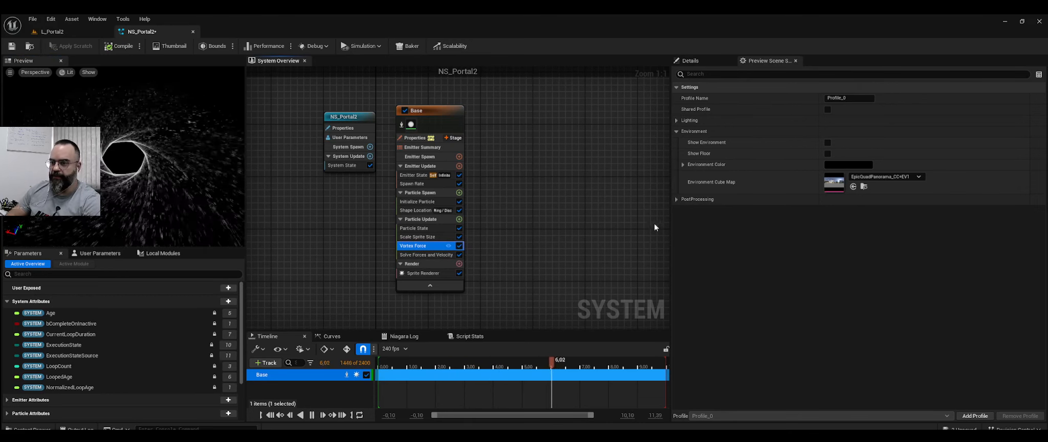
click(706, 61)
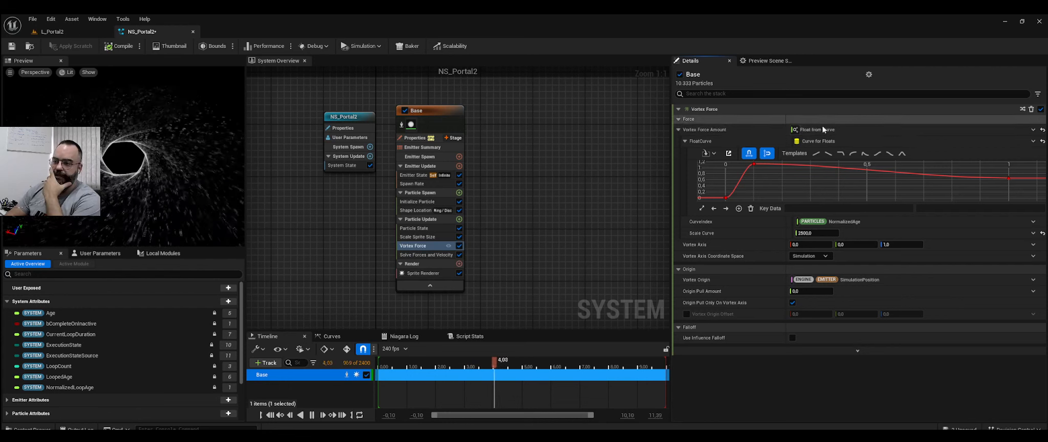
Add a second Vortex Force module to the Base emitter's Particle Update group
click(460, 219)
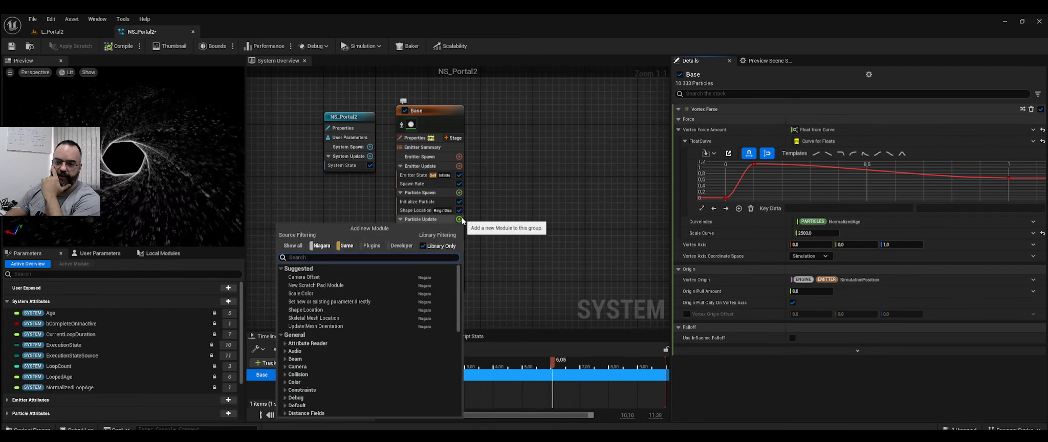
text(verto)
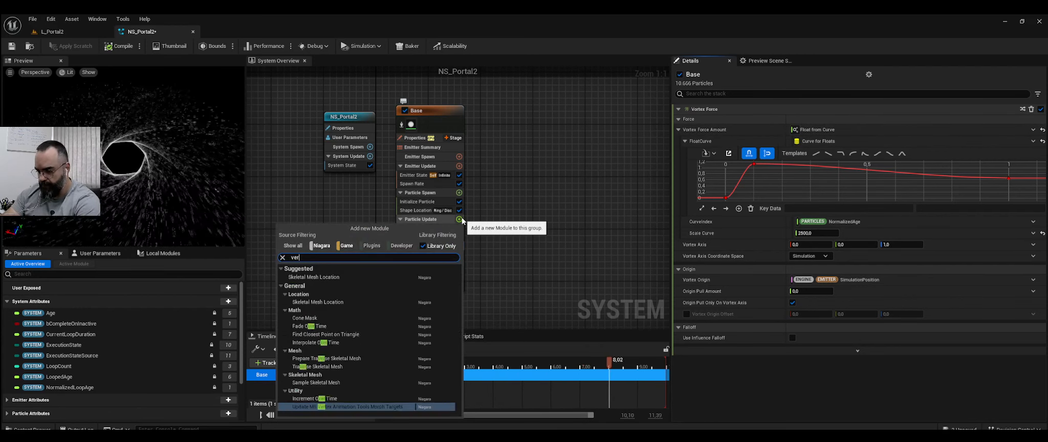
key(BackSpace)
key(BackSpace)
key(BackSpace)
key(BackSpace)
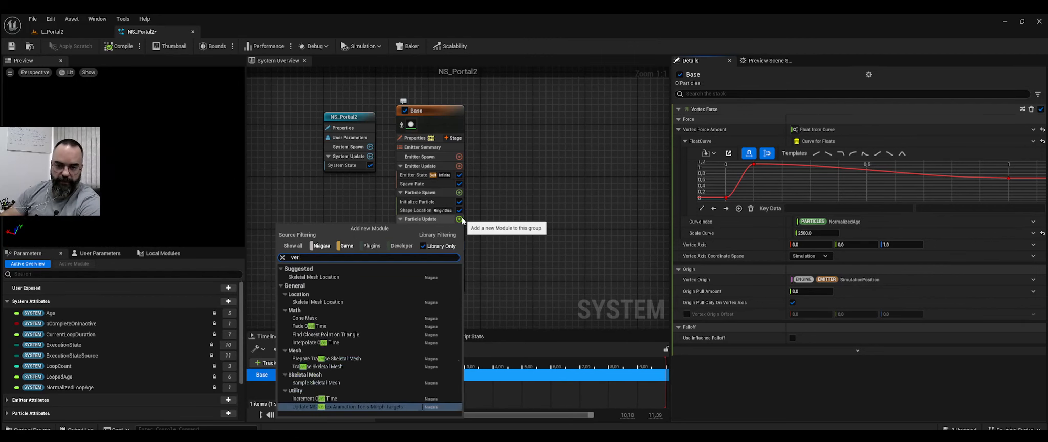
text(or)
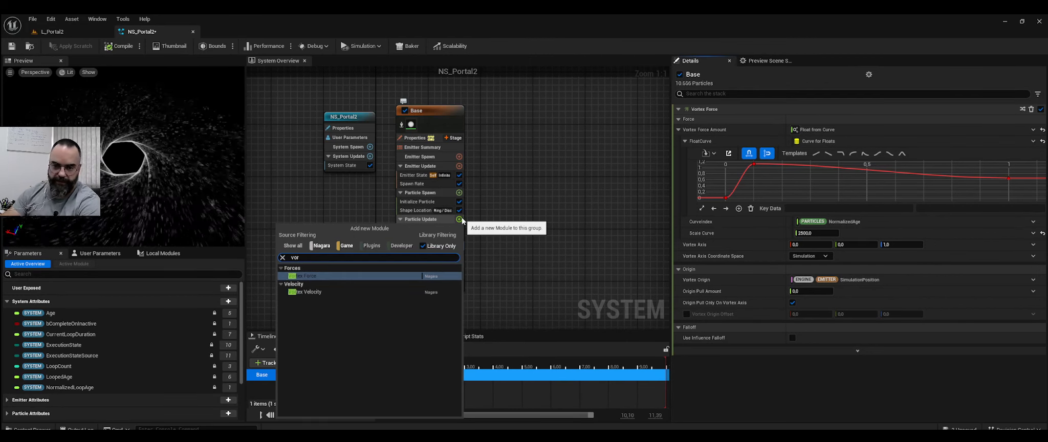
click(322, 277)
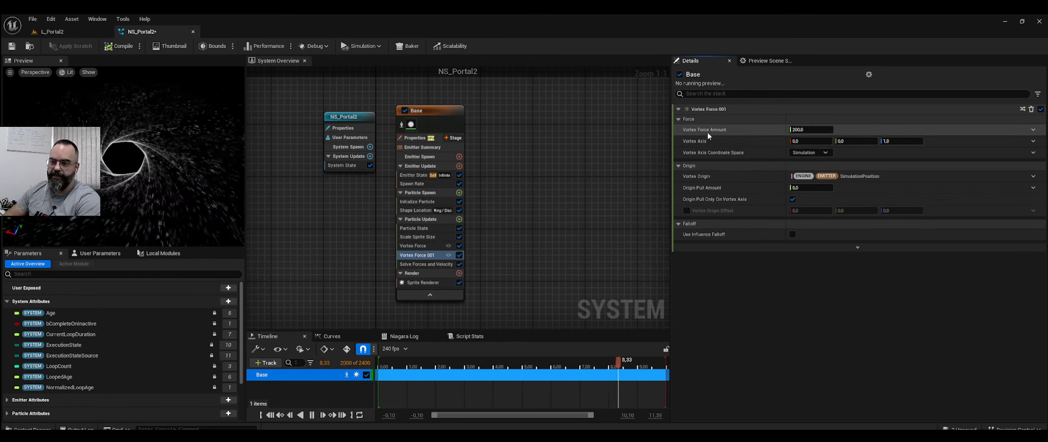
Drive the second Vortex Force module's Vortex Force Amount with a Float from Curve input
click(412, 247)
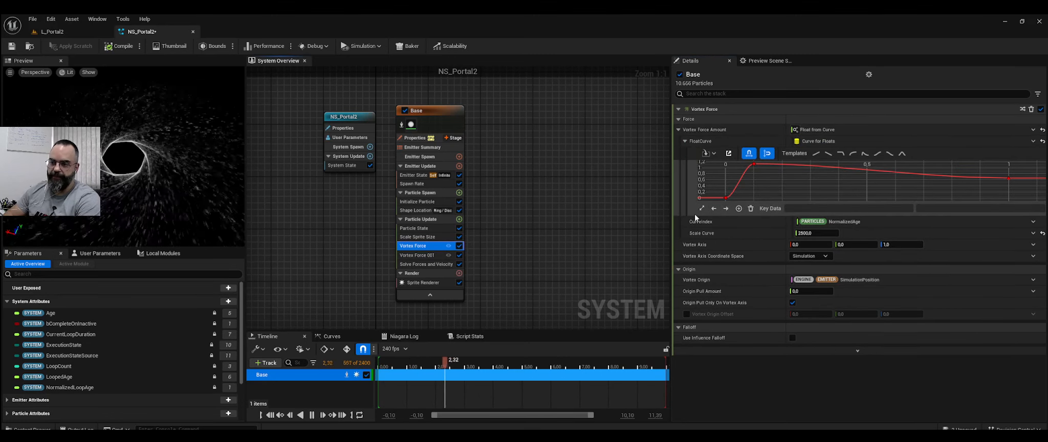
click(424, 256)
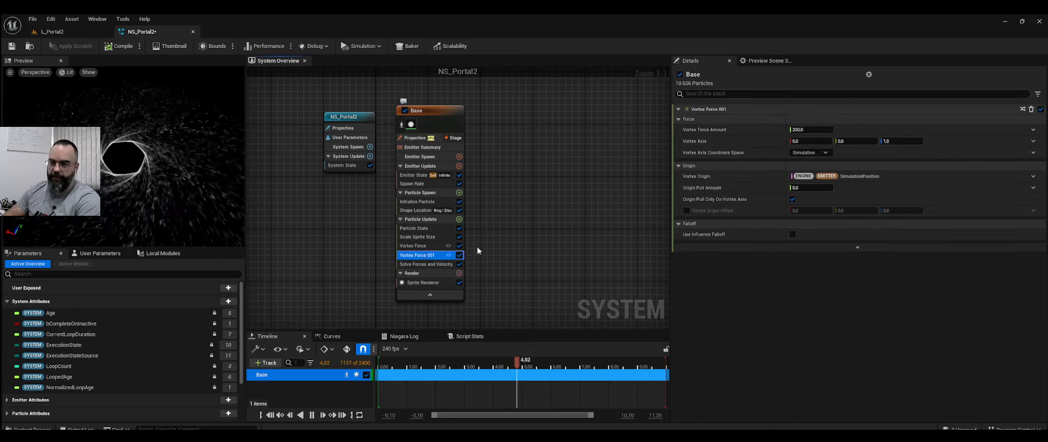
click(1034, 129)
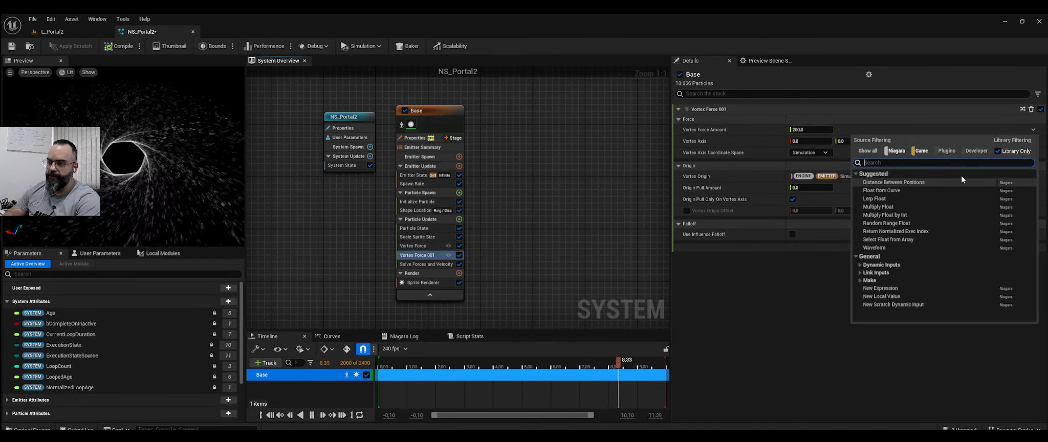
text(curv)
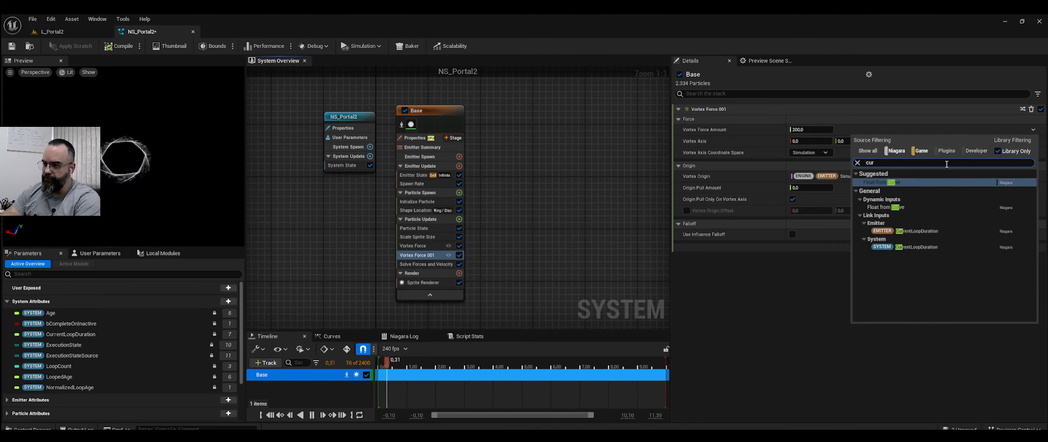
click(872, 183)
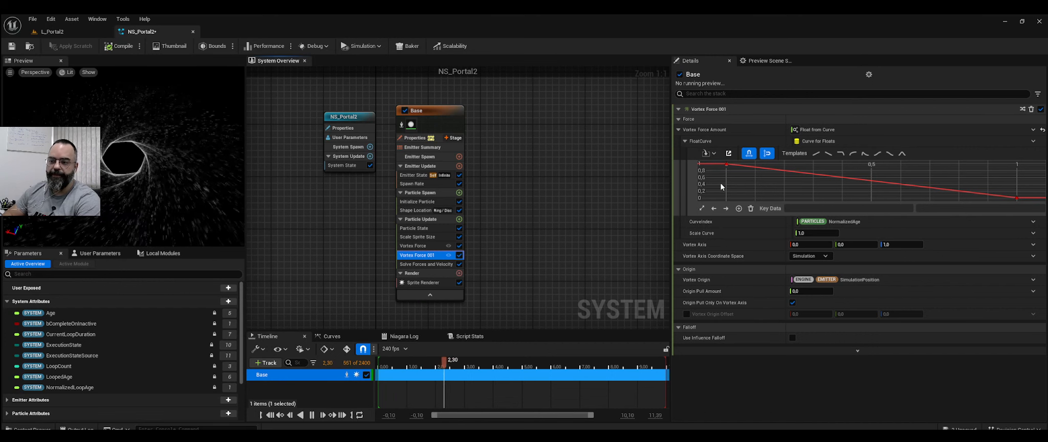
Disable the first Vortex Force and set the second one's Scale Curve to 5000
click(460, 246)
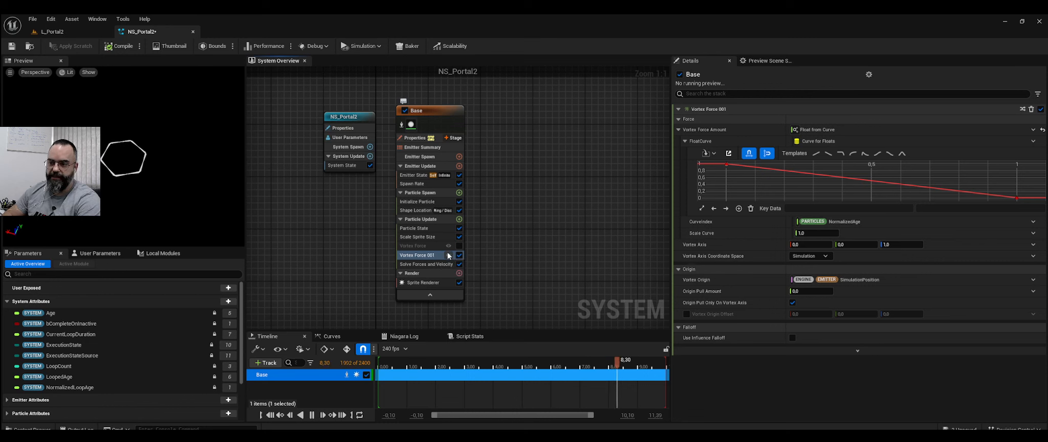
click(815, 232)
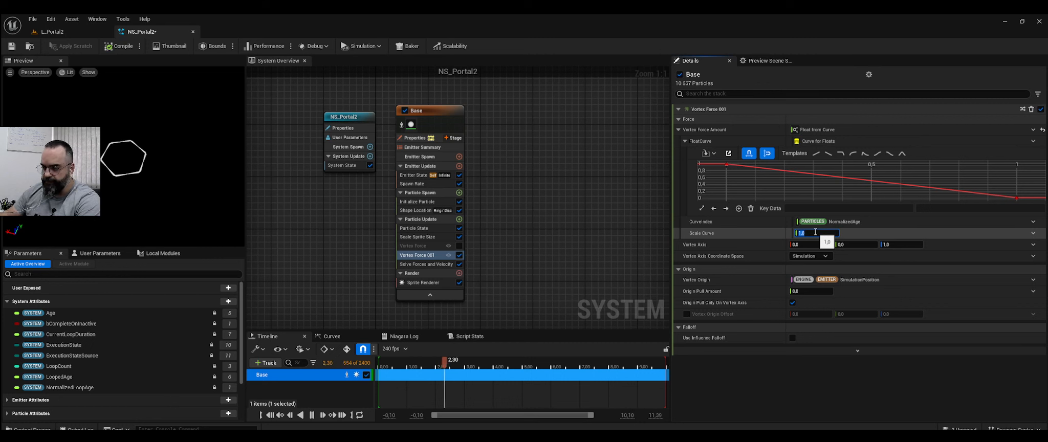
text(5000)
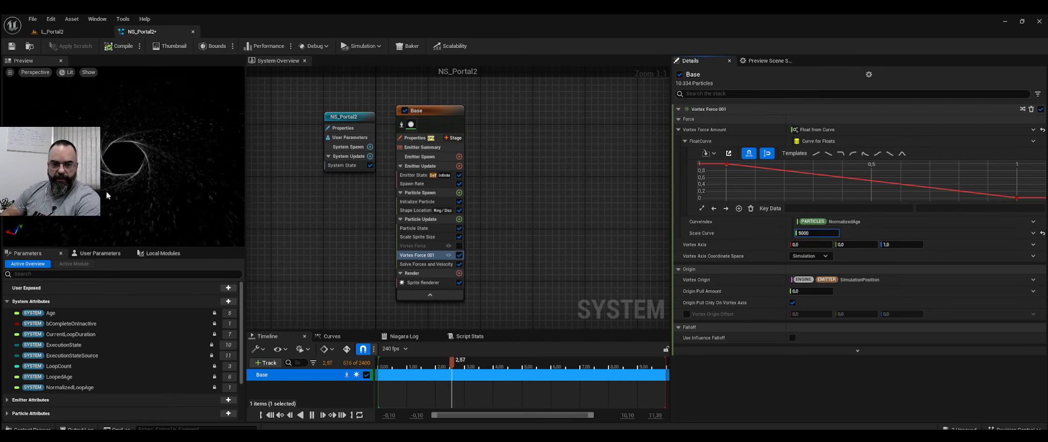
Compare the force curves of the two Vortex Force modules and check the Scale Sprite Size curve
mouse_move(727, 166)
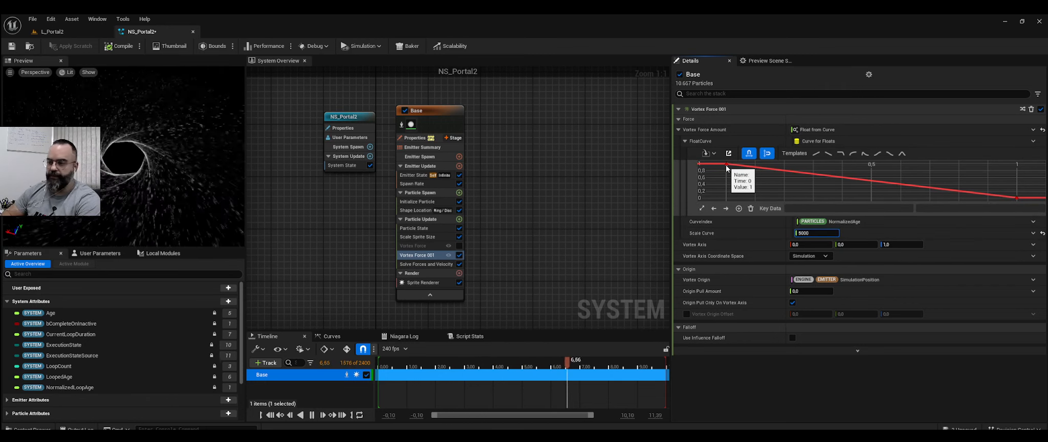
click(416, 246)
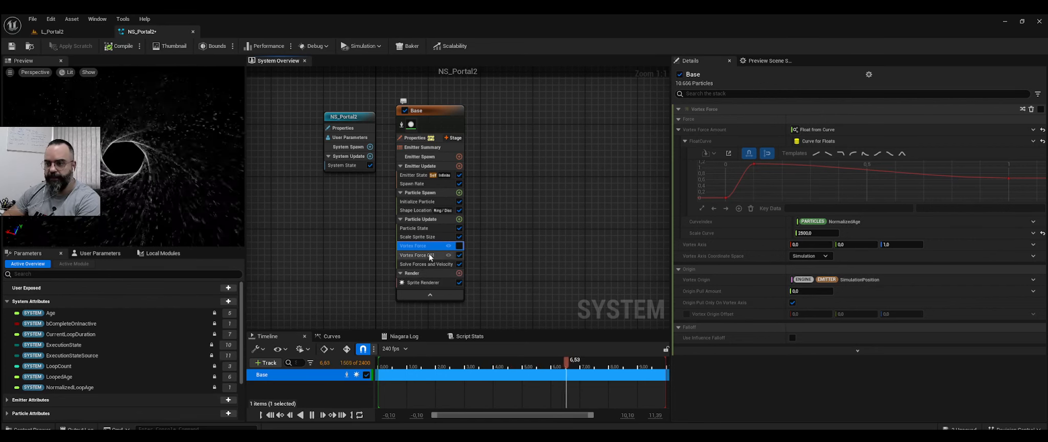
click(418, 237)
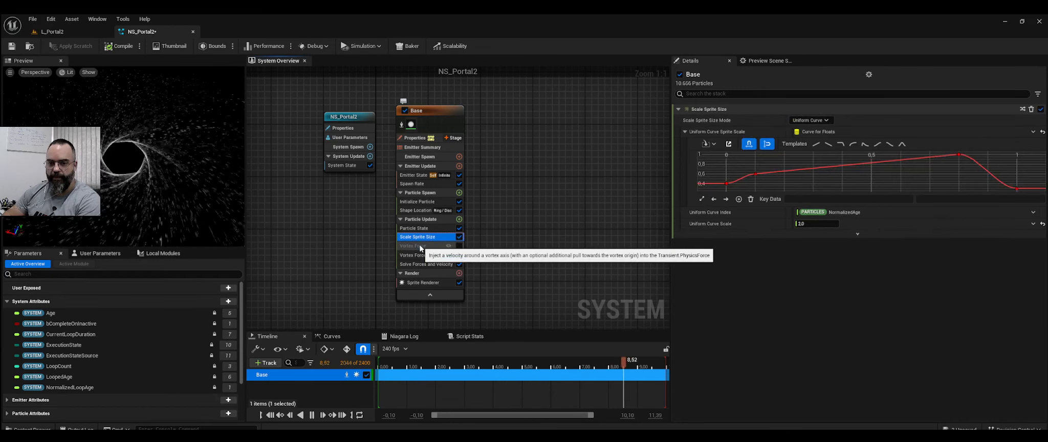
click(425, 255)
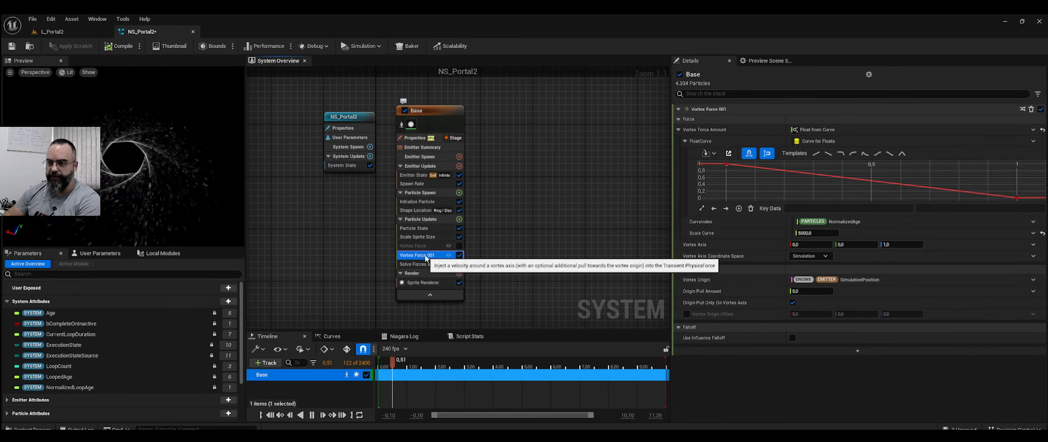
click(413, 246)
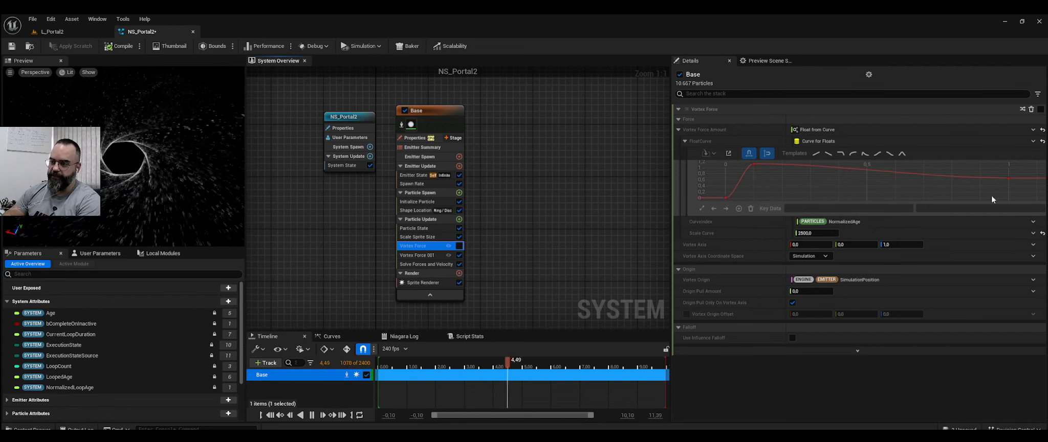
Delete the second Vortex Force module from the Base emitter and re-enable the original Vortex Force
click(427, 255)
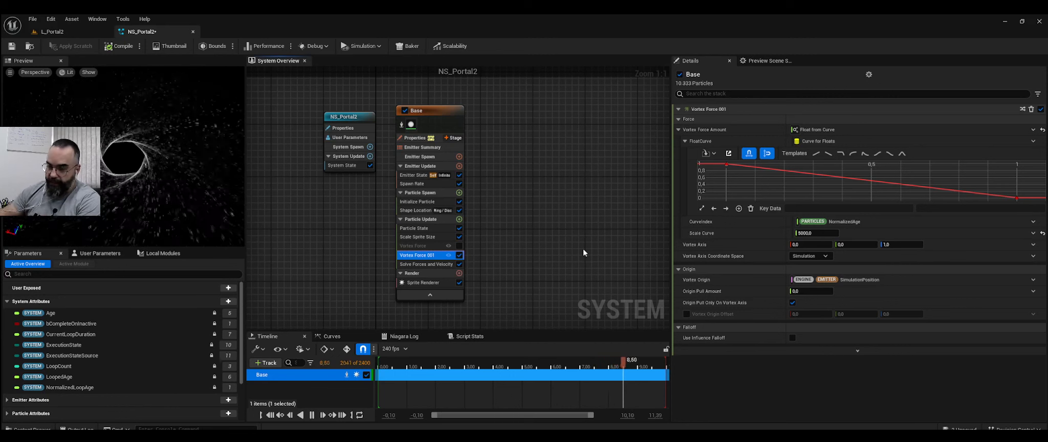
key(Delete)
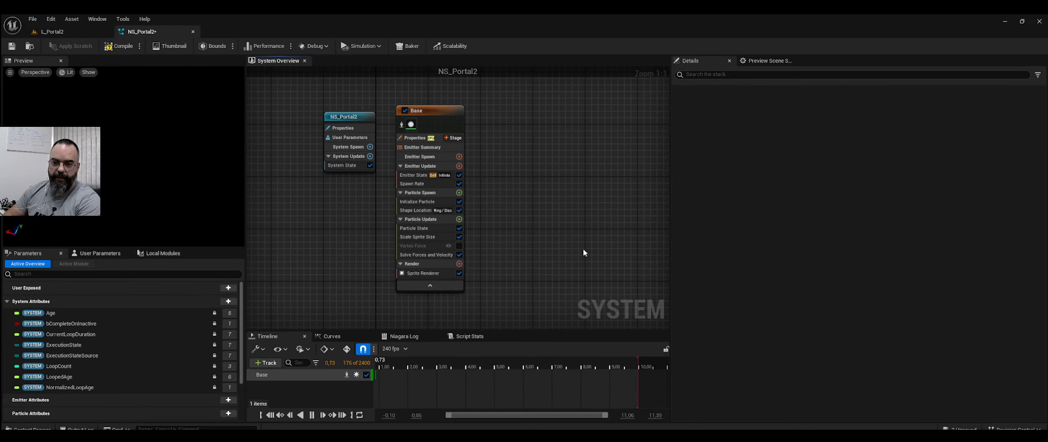
click(458, 245)
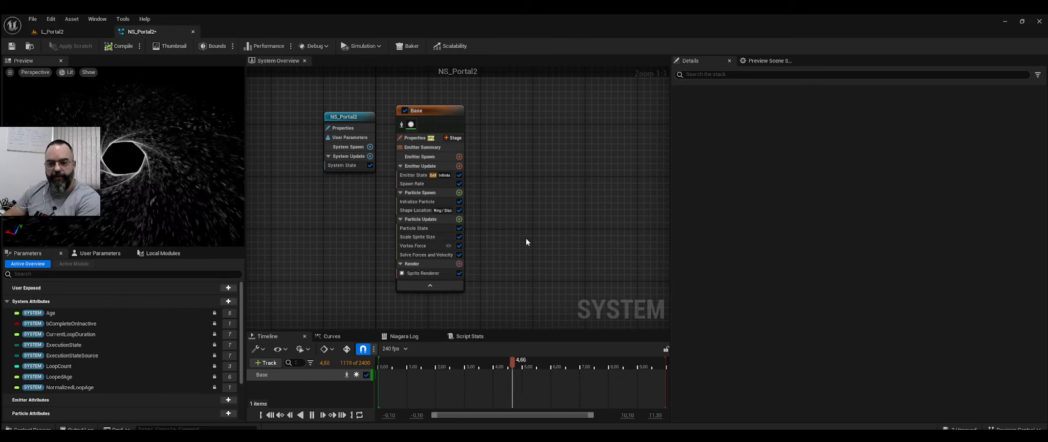
Add a Curl Noise Force module to the Base emitter's Particle Update group and place it above Vortex Force
click(461, 219)
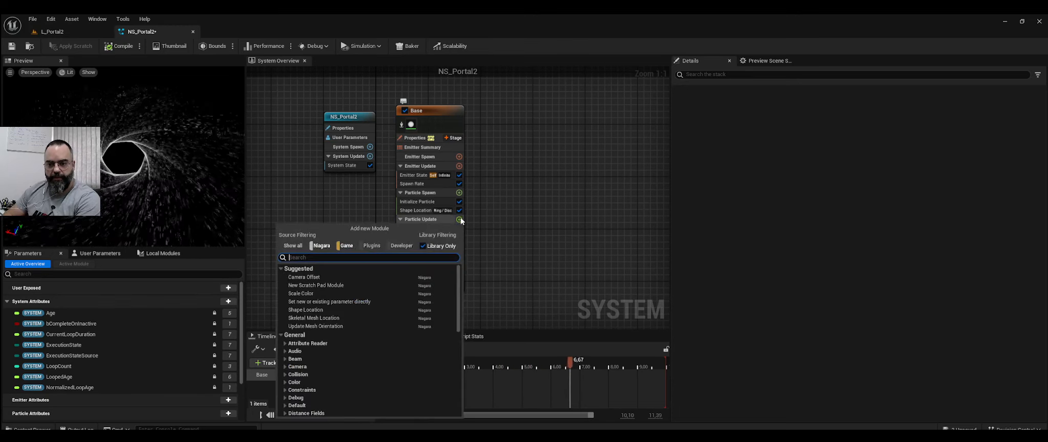
text(cur)
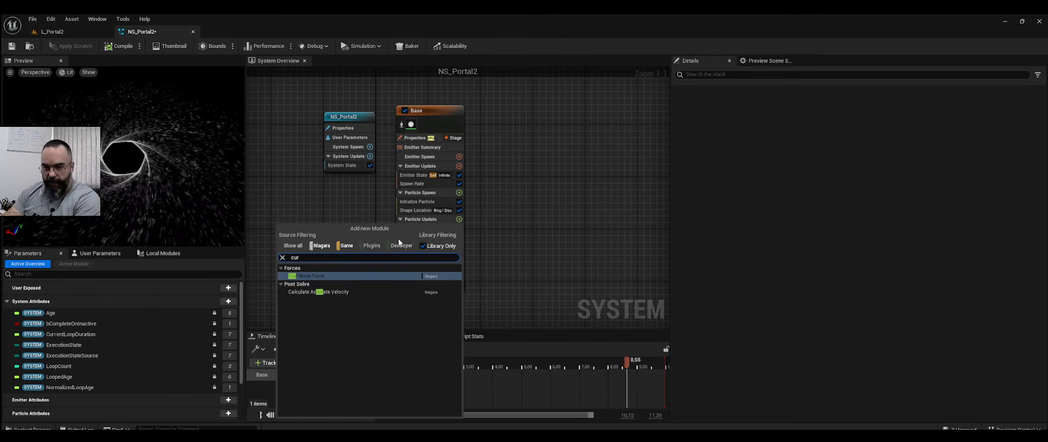
click(318, 276)
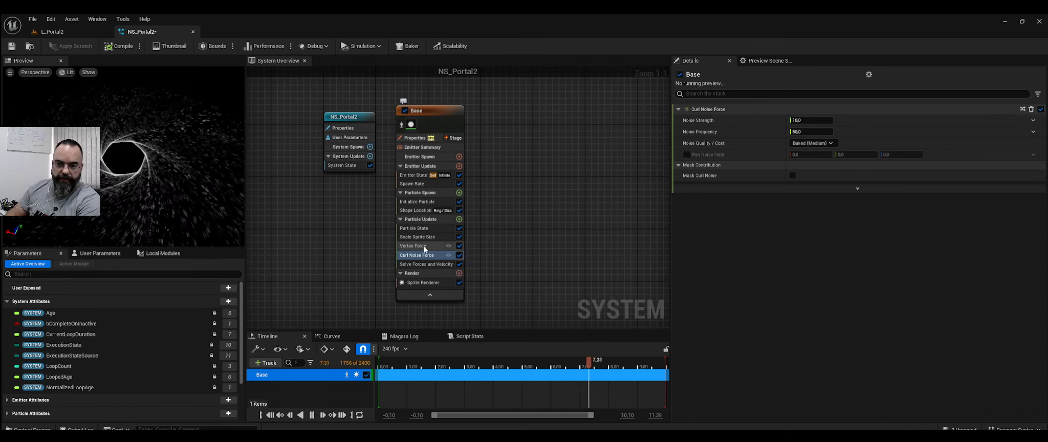
drag(428, 246, 449, 244)
Disable Vortex Force to isolate the noise and set the Curl Noise Force's Noise Strength to 1000
click(459, 256)
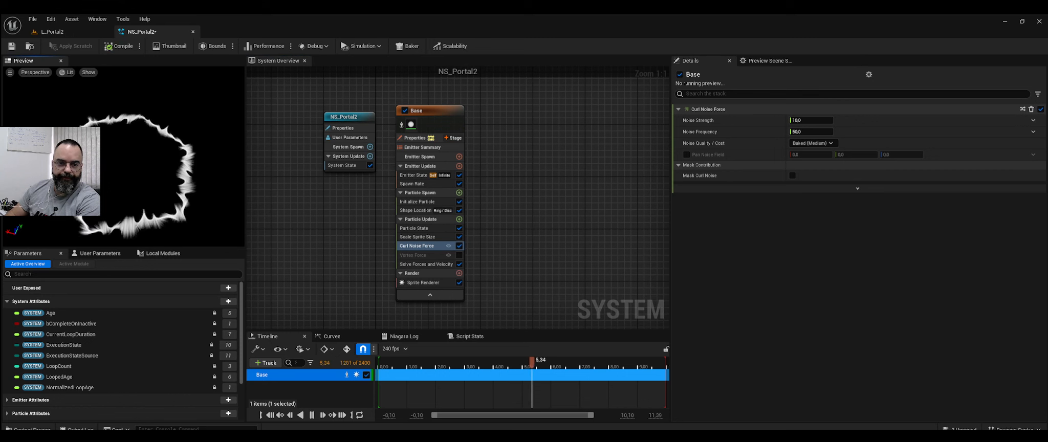
click(459, 248)
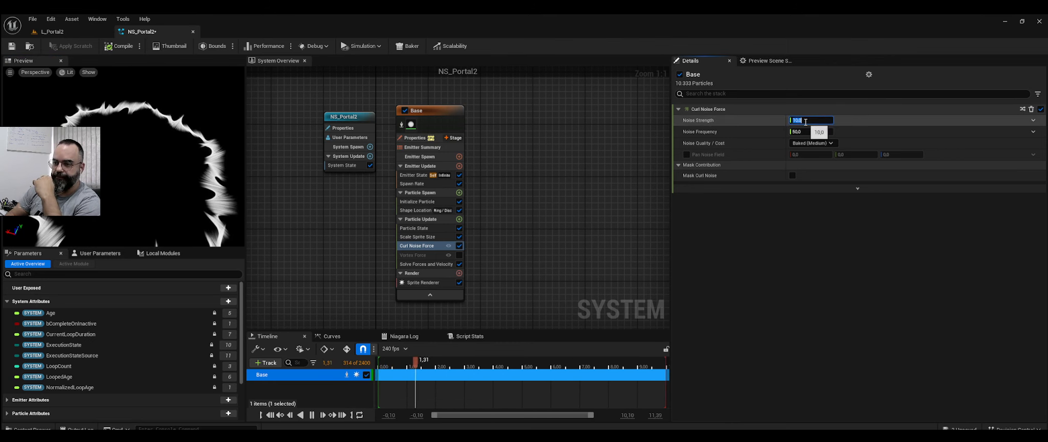
text(0)
key(Return)
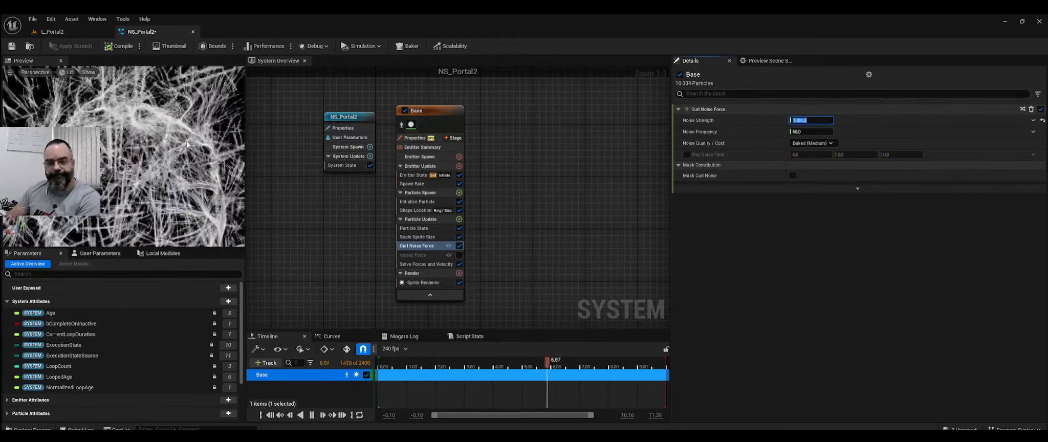
right_drag(187, 145, 180, 150)
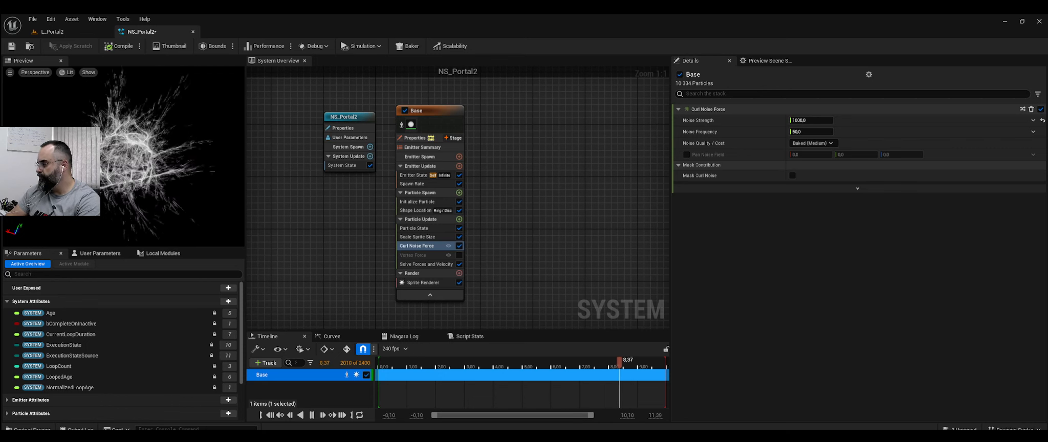
Set the Ring Radius of the Base emitter's Shape Location to 150
click(417, 210)
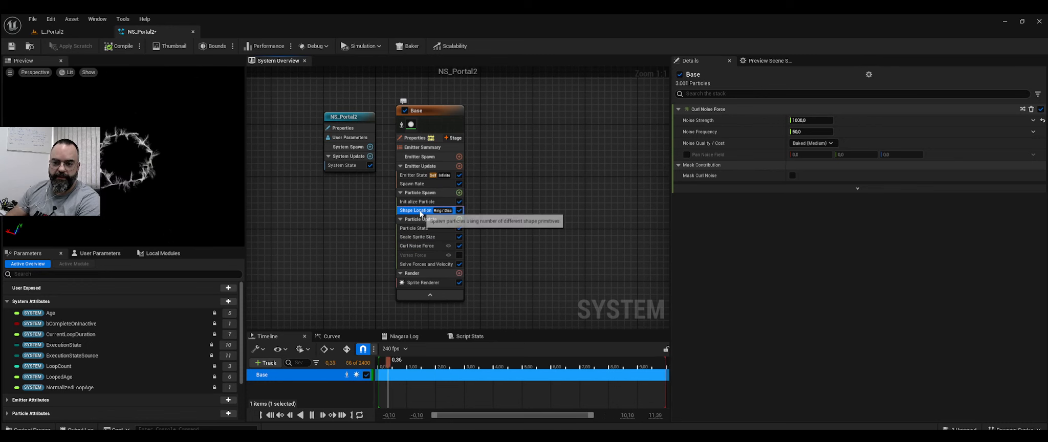
click(802, 165)
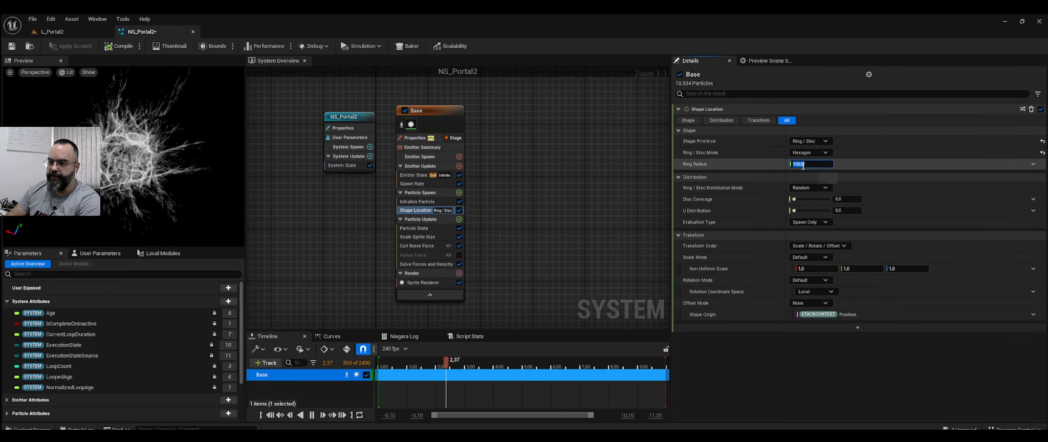
text(150)
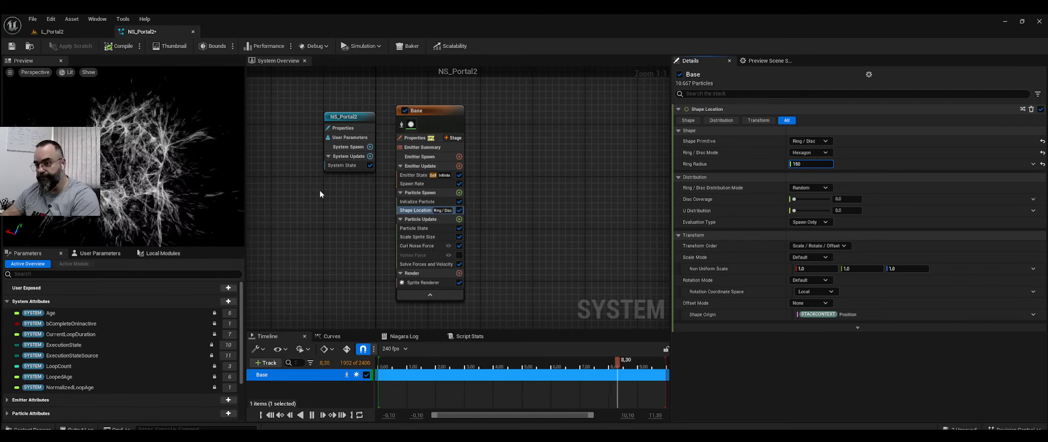
click(532, 234)
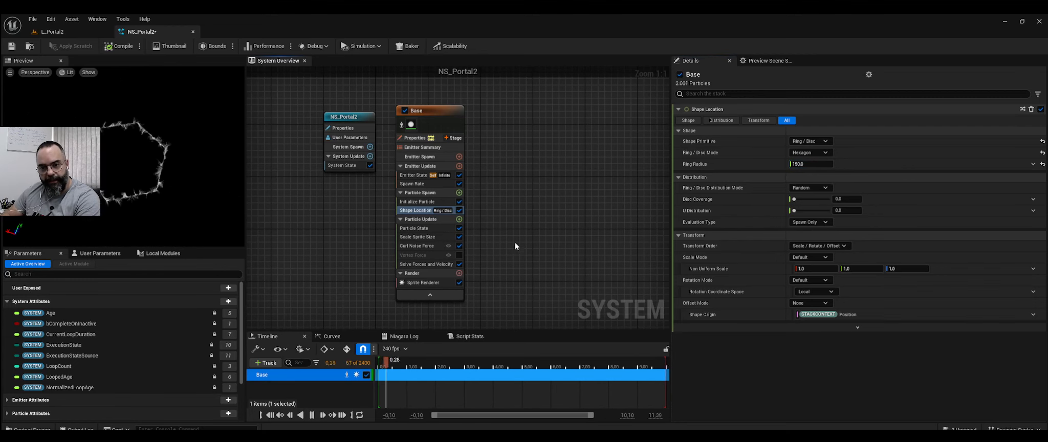
Enable Pan Noise Field on the Curl Noise Force and set its Z value to 1.0
click(425, 247)
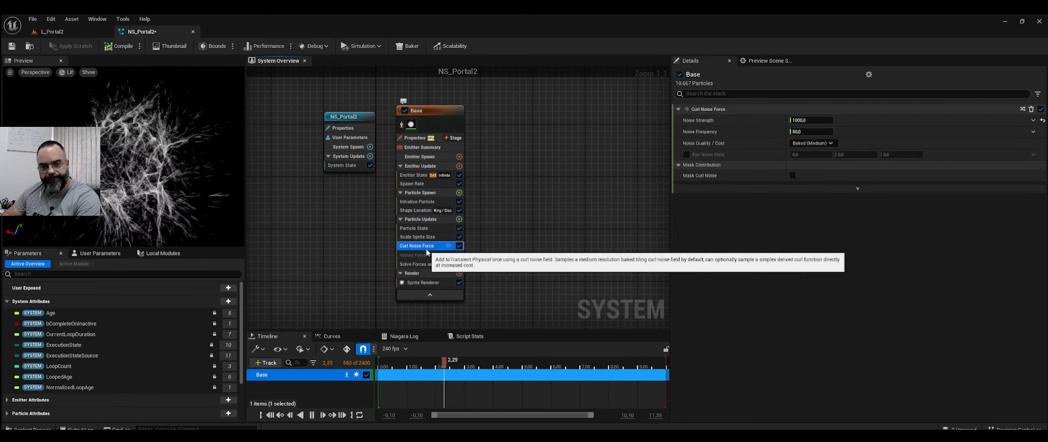
click(687, 155)
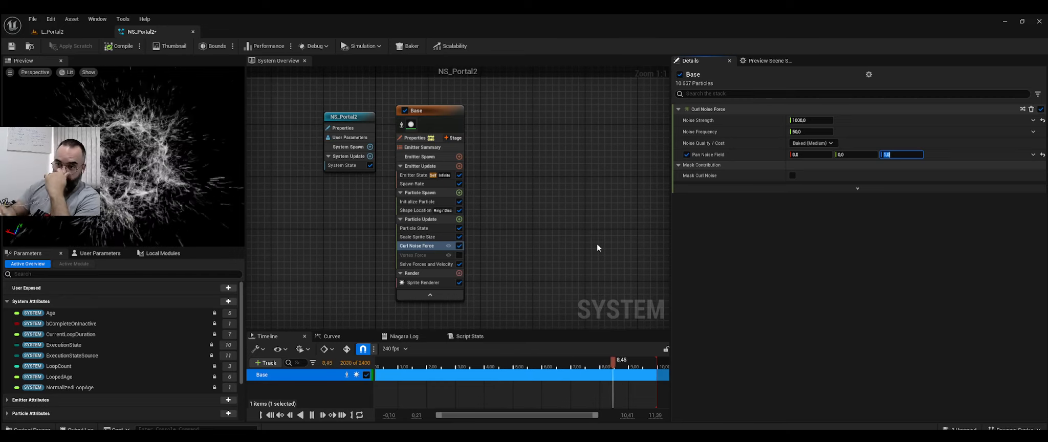
mouse_move(721, 157)
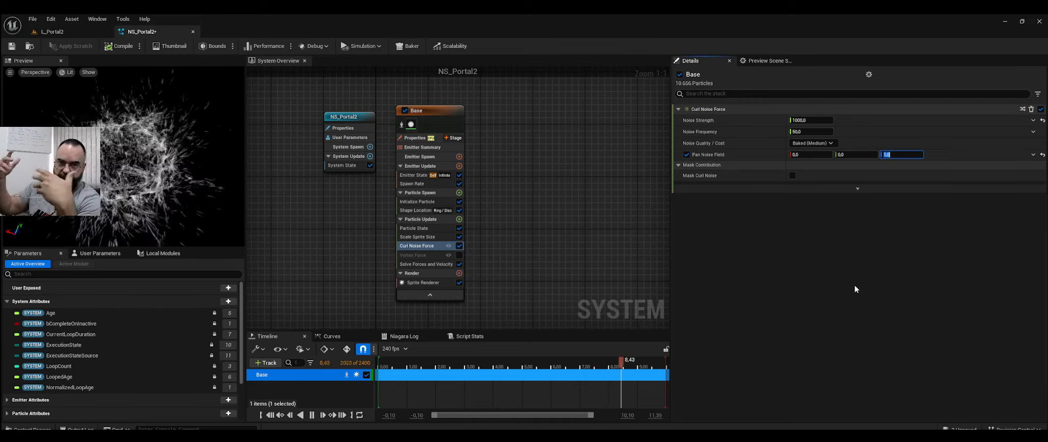
key(Return)
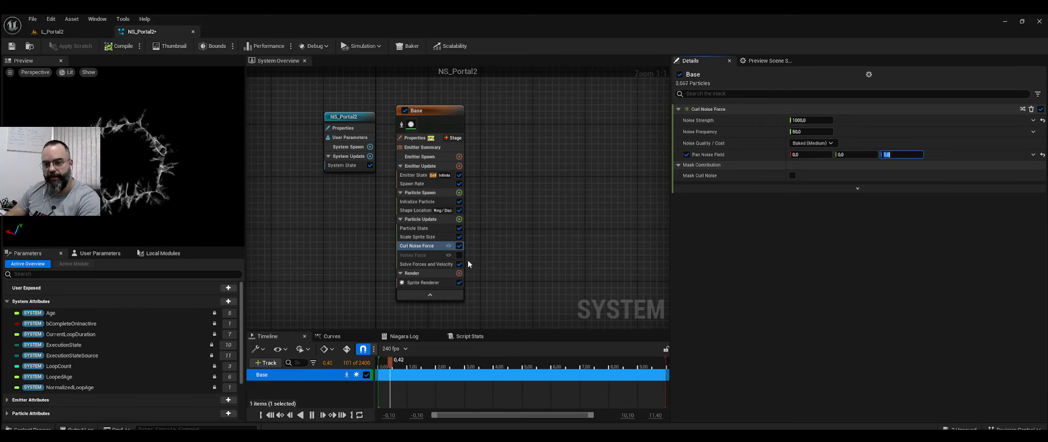
Re-enable Vortex Force, and switch Curl Noise Force off and back on to compare the swirl
click(459, 255)
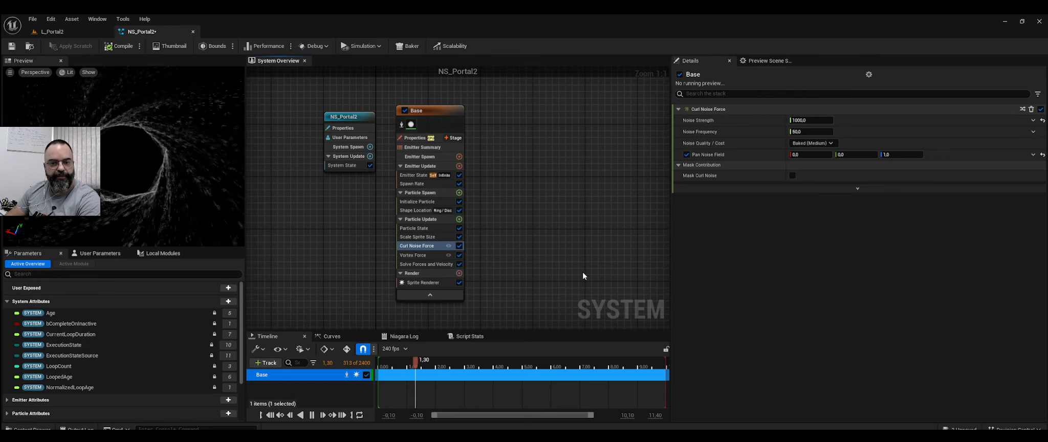
click(459, 246)
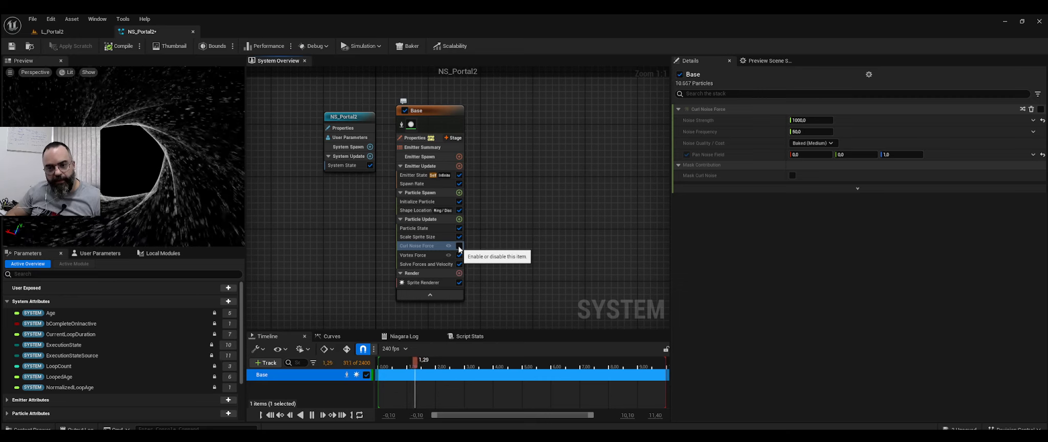
click(459, 247)
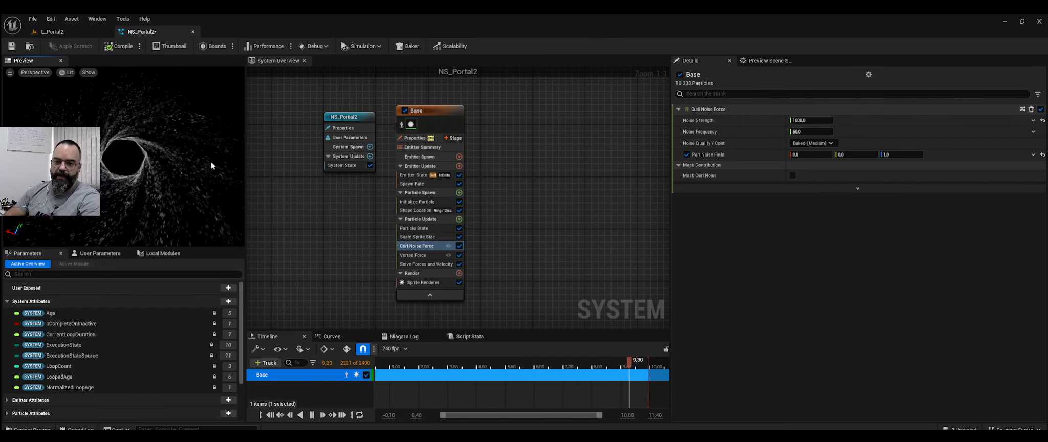
Add a Drag module to the Base emitter's Particle Update and set its Drag to 5.0
click(460, 219)
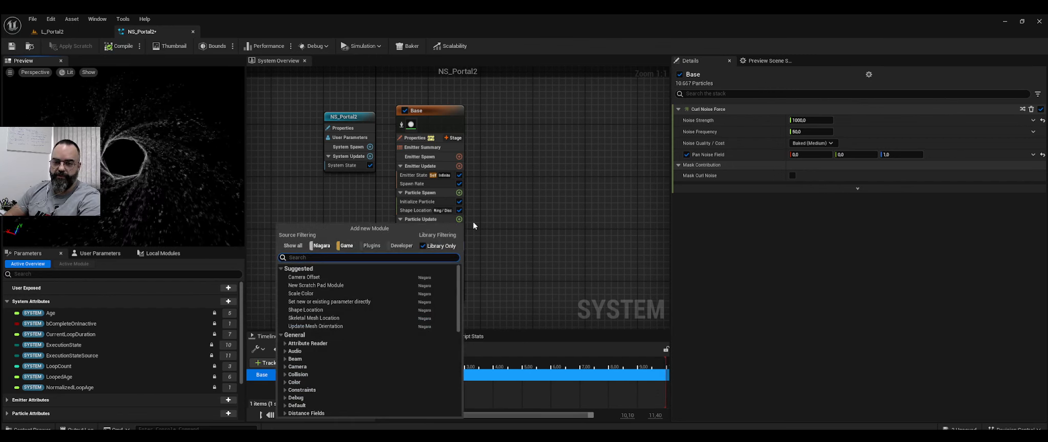
text(drag)
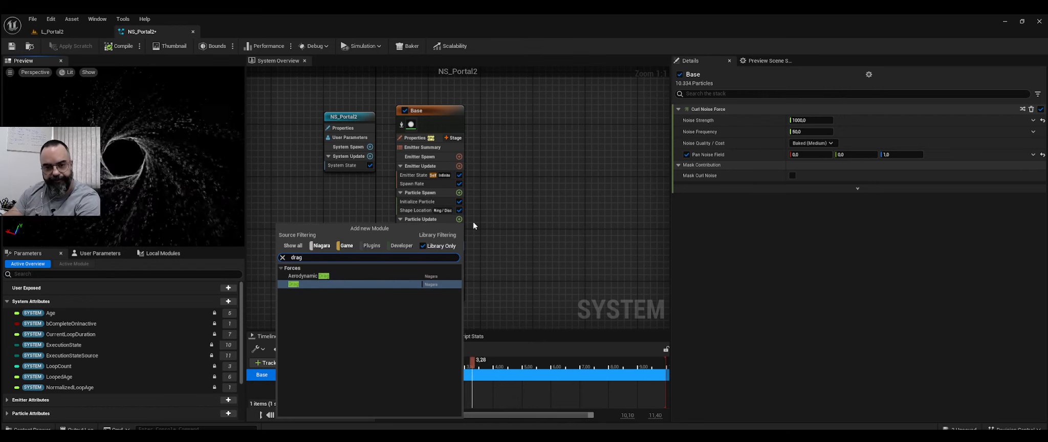
key(Return)
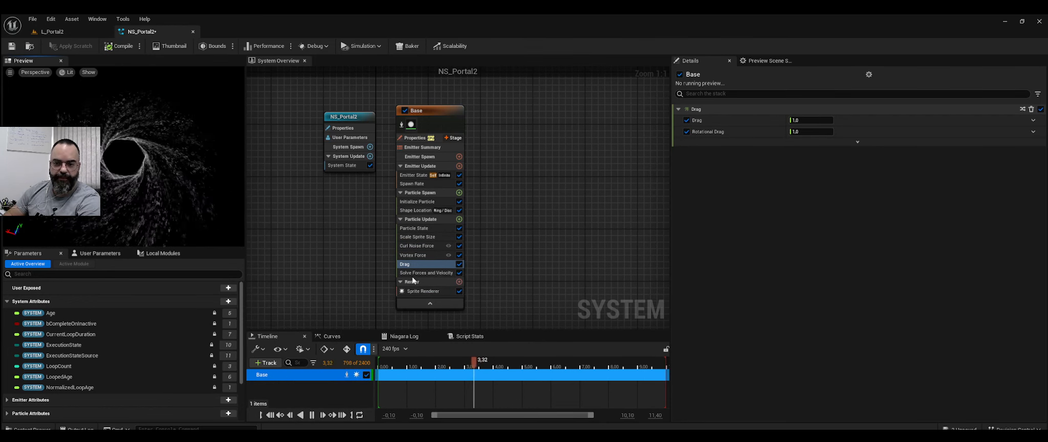
click(459, 264)
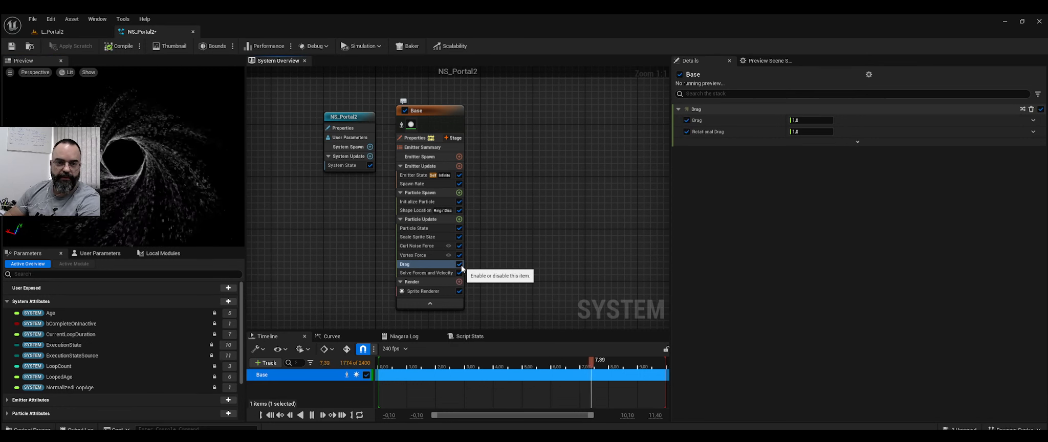
click(807, 120)
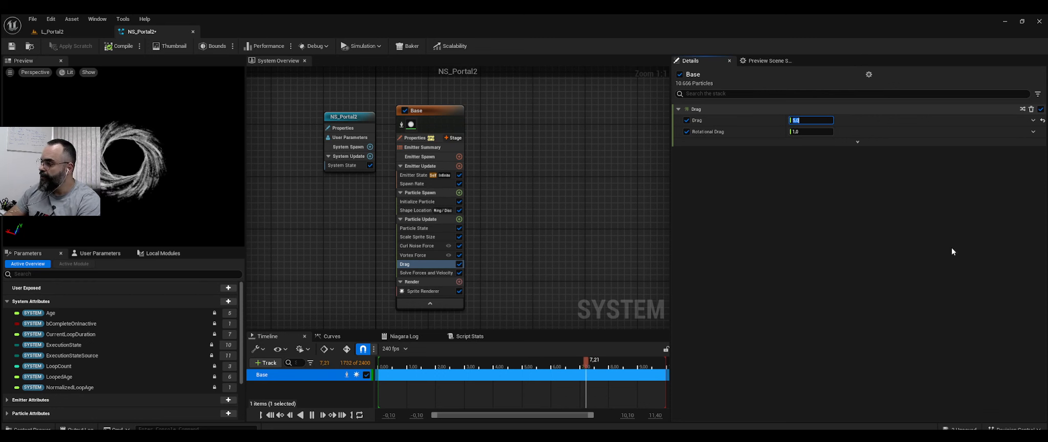
key(Return)
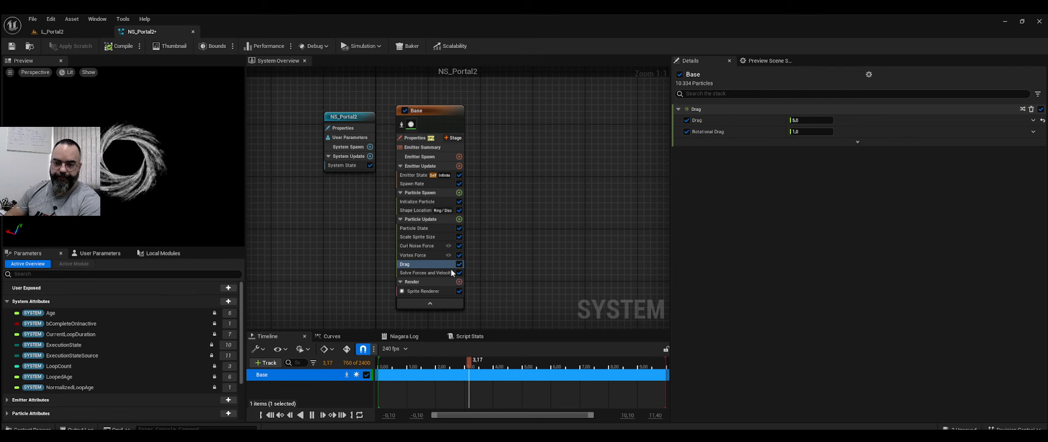
Add a Scale Color module to Particle Update and feed its Scale RGB with Make Vector from Linear Color RGB
click(459, 219)
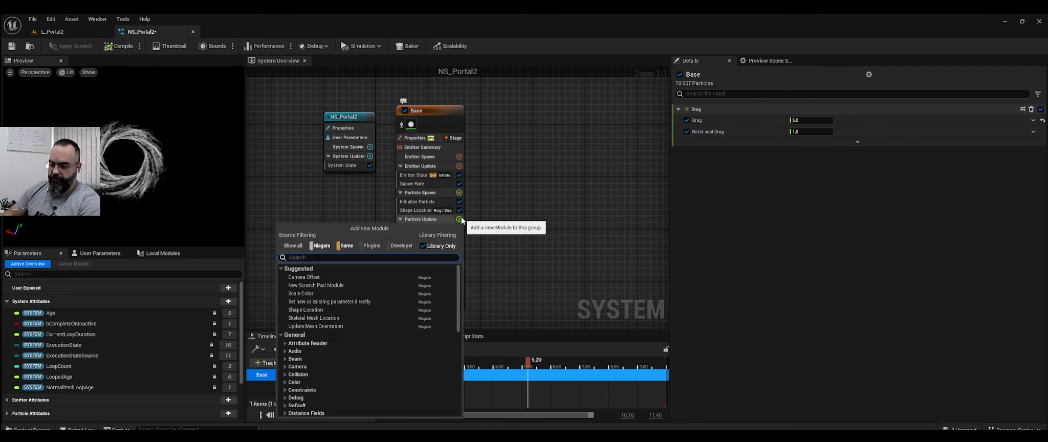
text(col)
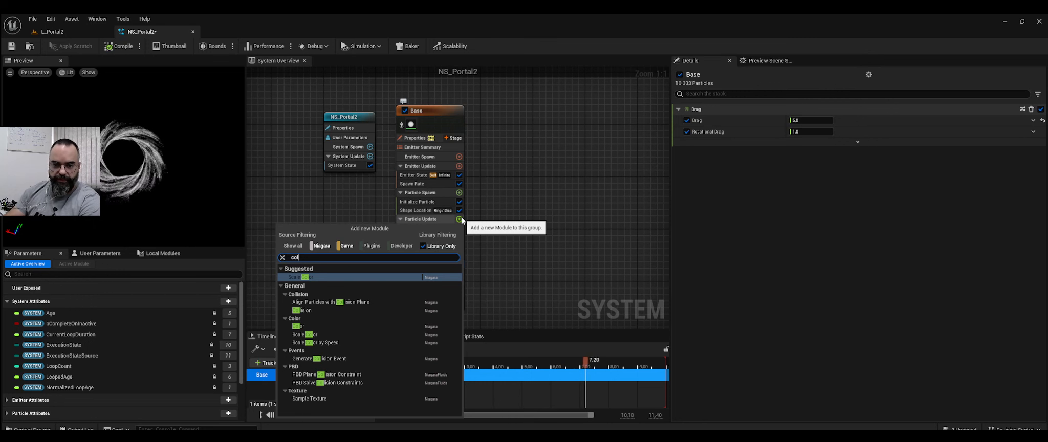
key(Return)
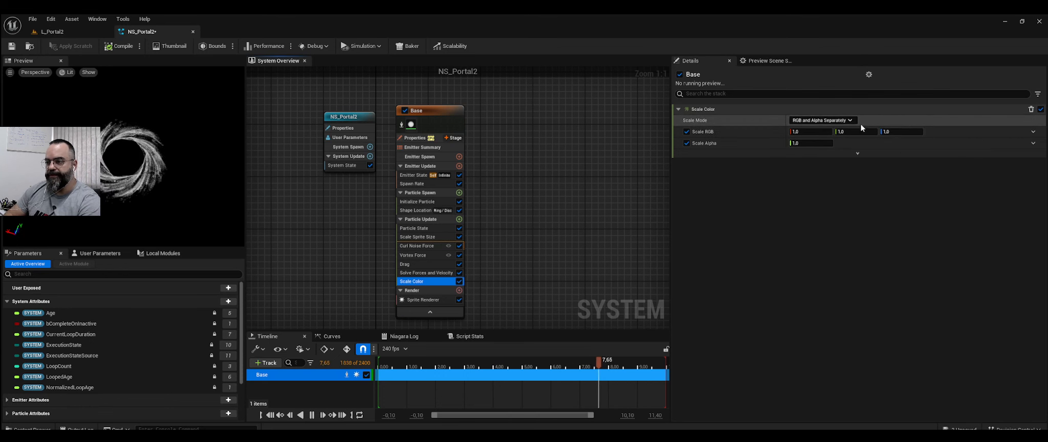
click(1033, 133)
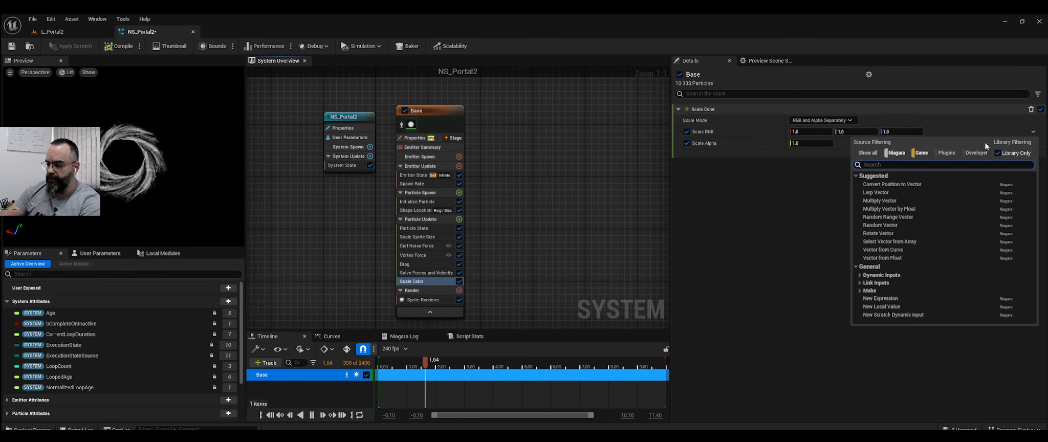
text(line)
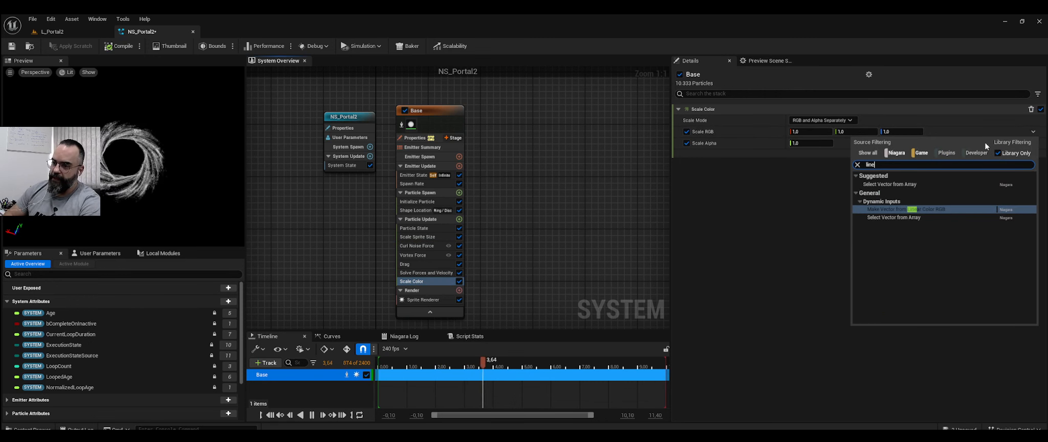
click(893, 209)
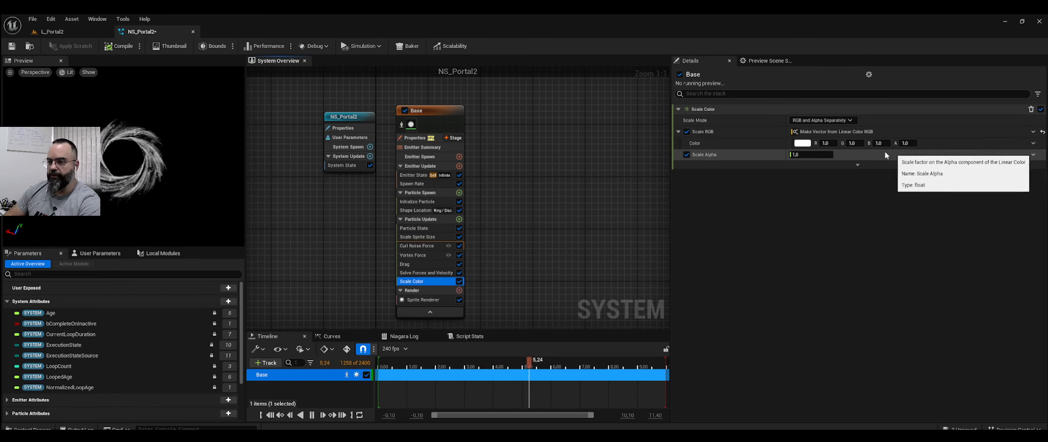
click(802, 143)
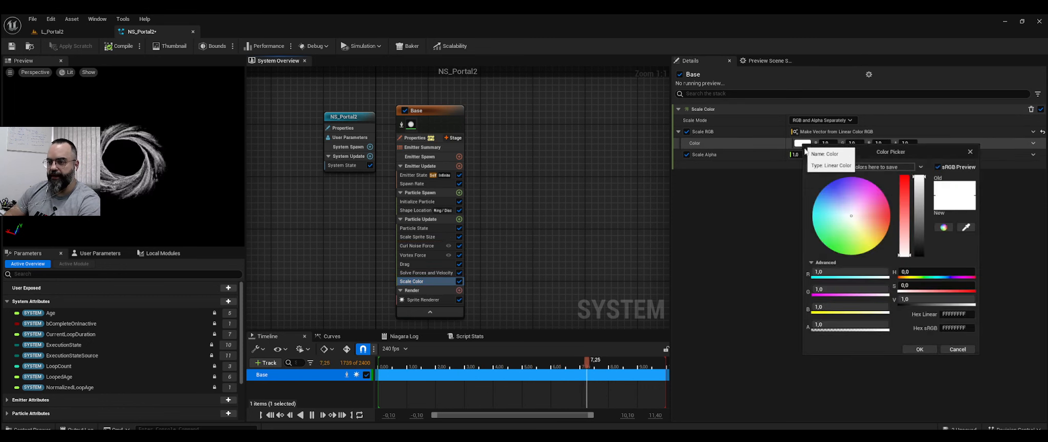
click(957, 349)
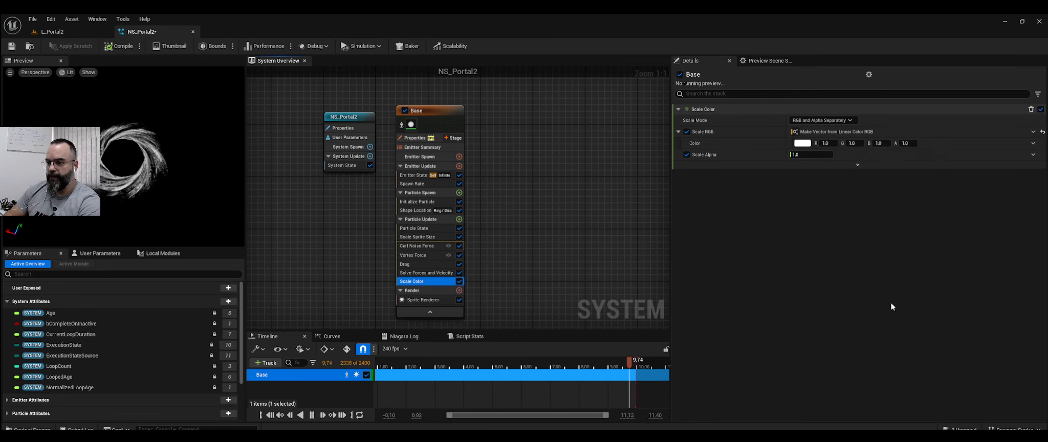
Drive the Scale RGB color with Color from Curve and set the gradient's first color key to blue-violet
click(1032, 145)
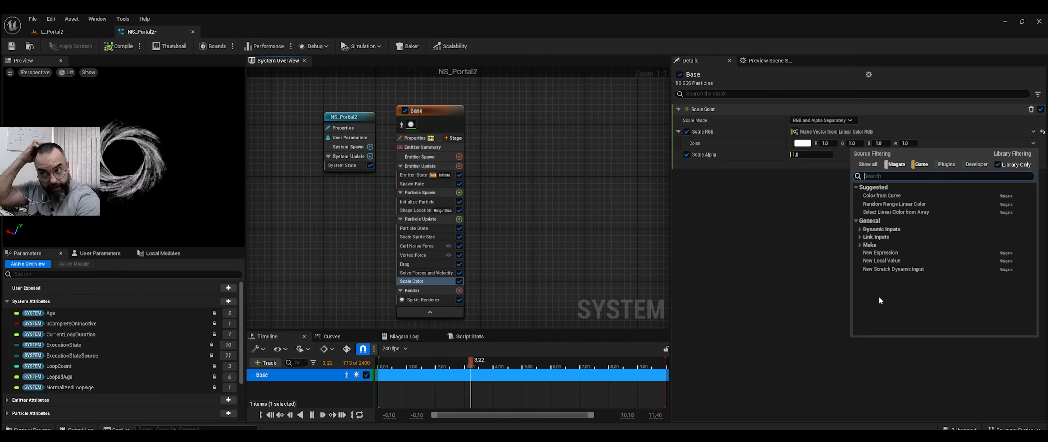
text(curve)
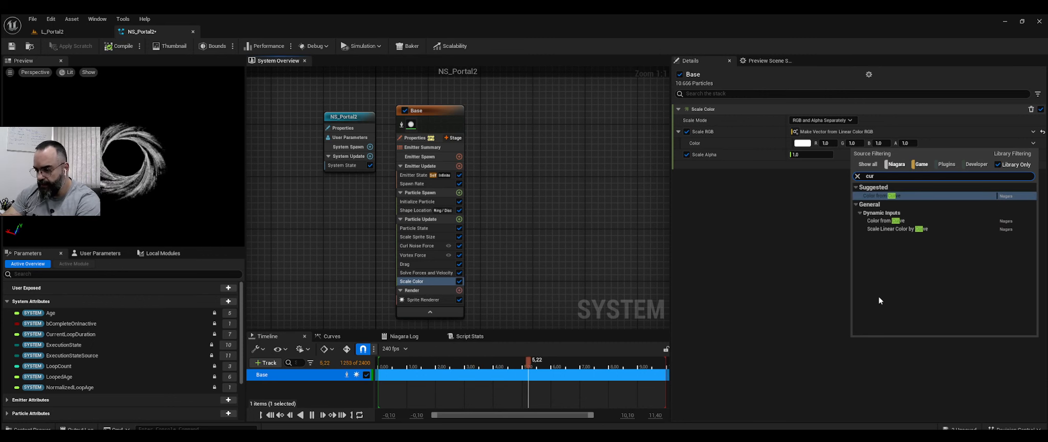
click(900, 197)
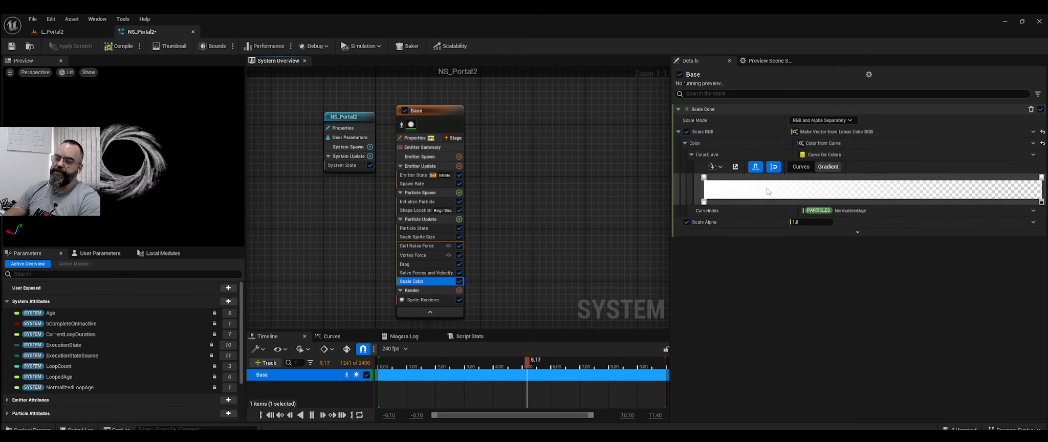
click(705, 179)
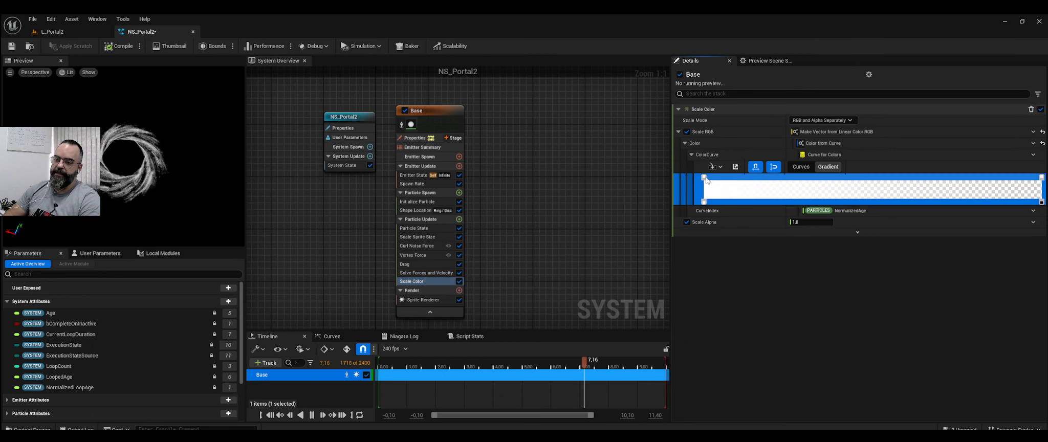
double_click(705, 178)
click(738, 219)
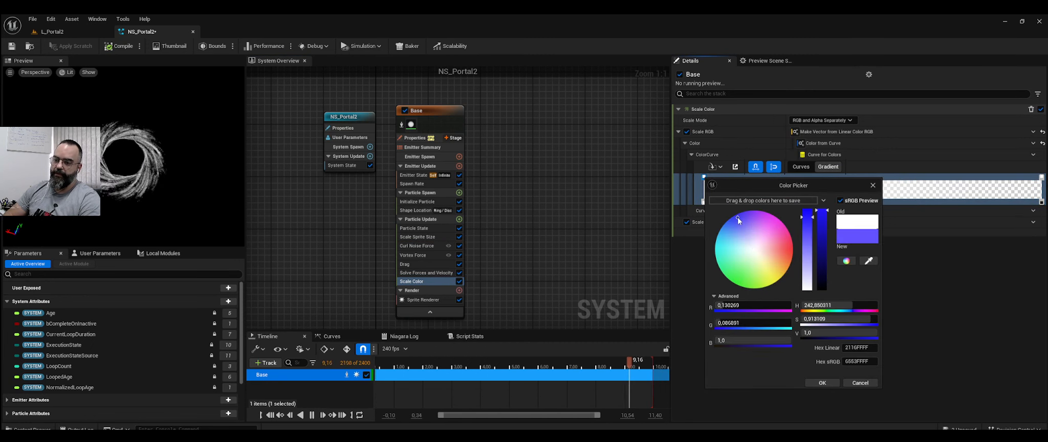
click(822, 384)
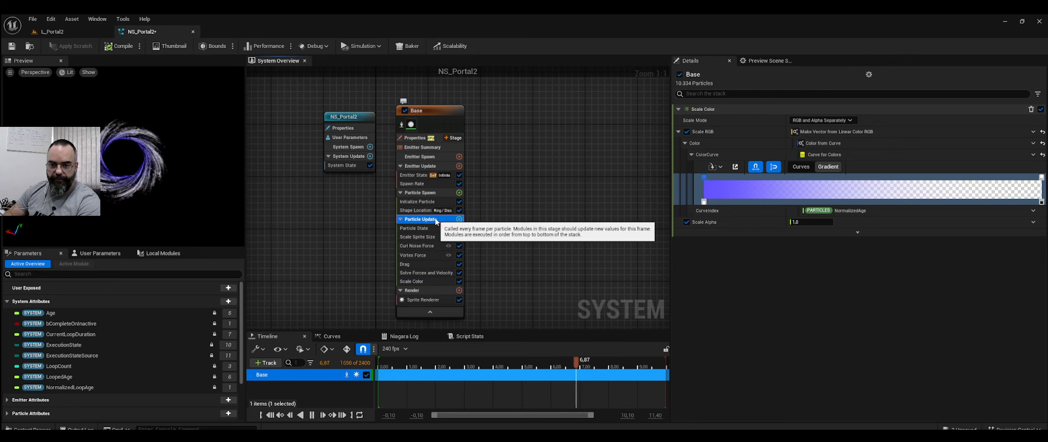
Paste the copied Scale Color module into the Base emitter's Particle Update and delete the original Scale Color module
click(433, 219)
key(ctrl+v)
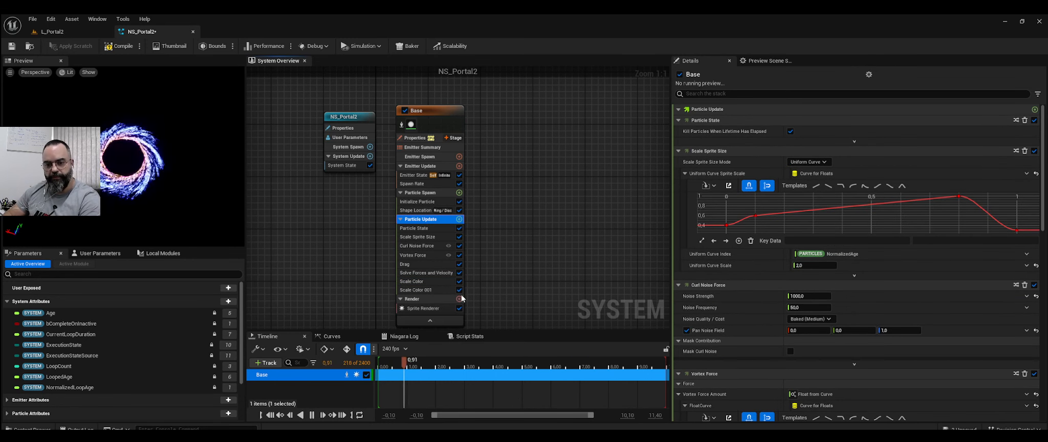
click(459, 281)
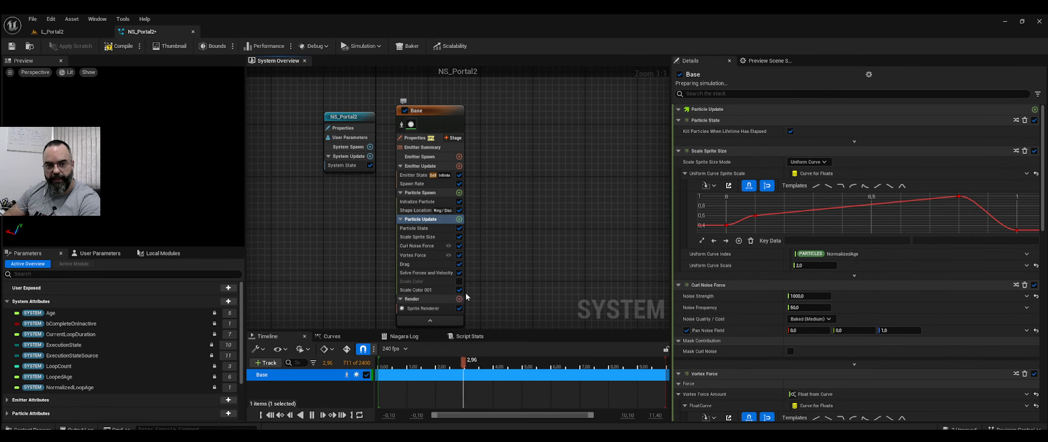
click(433, 281)
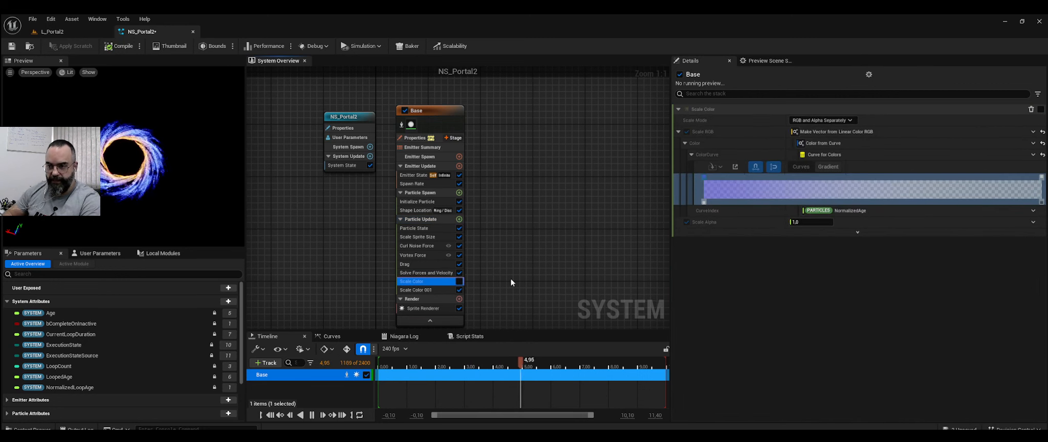
key(Delete)
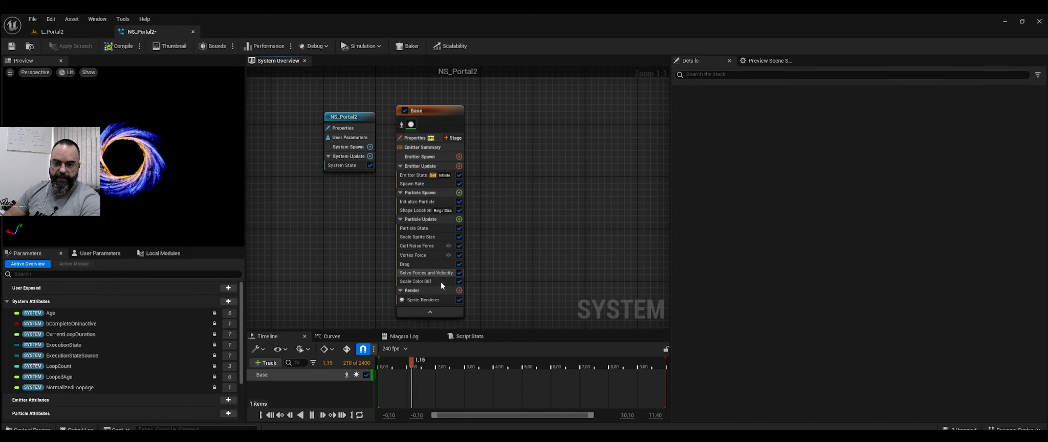
Examine the color values of each color key in the pasted Scale Color gradient and the portal's look up close in the preview
click(436, 282)
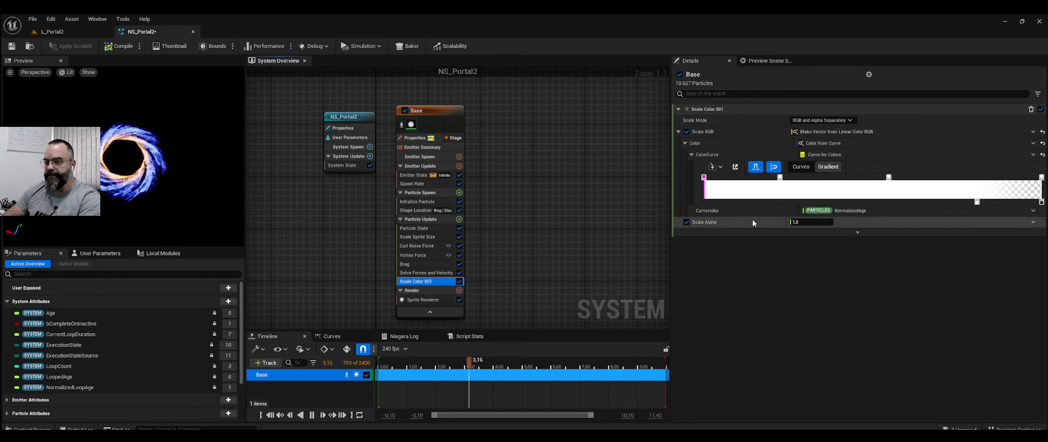
click(704, 177)
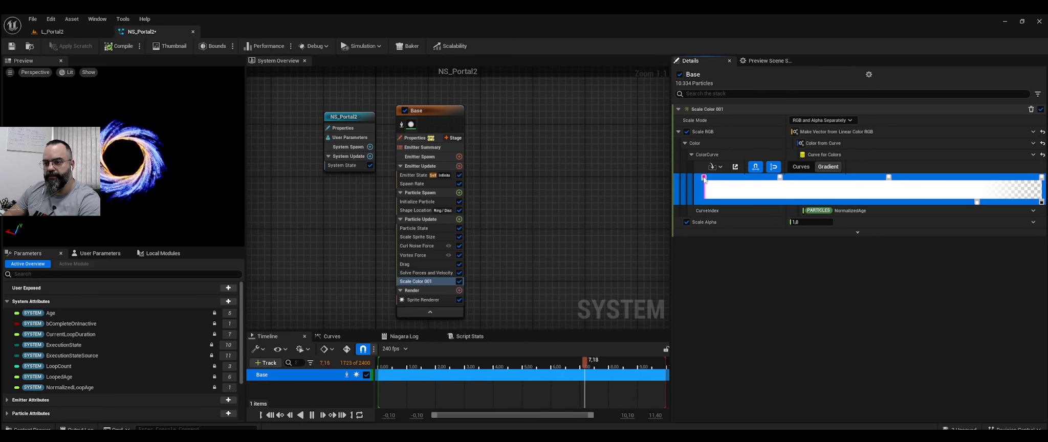
double_click(705, 178)
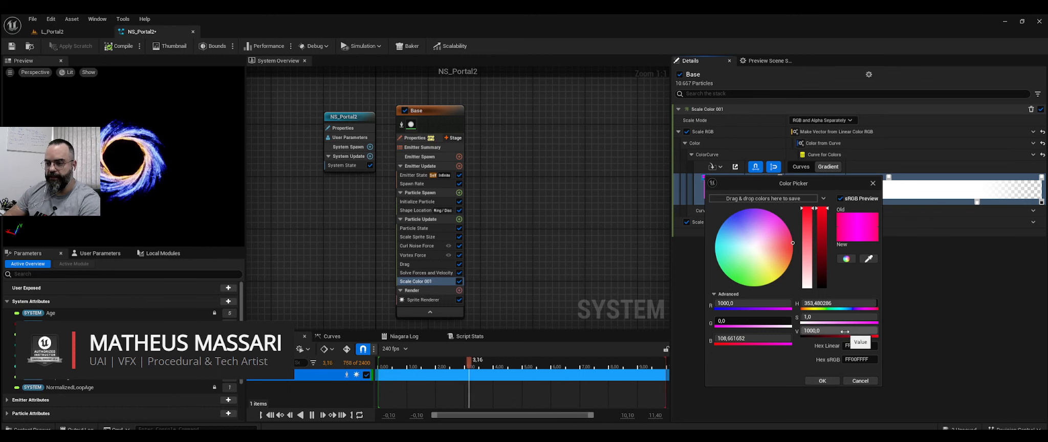
click(861, 381)
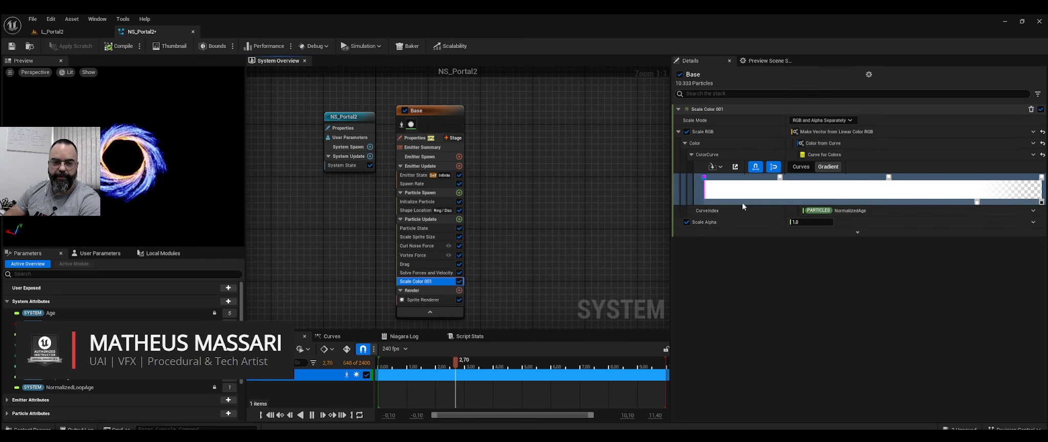
double_click(780, 177)
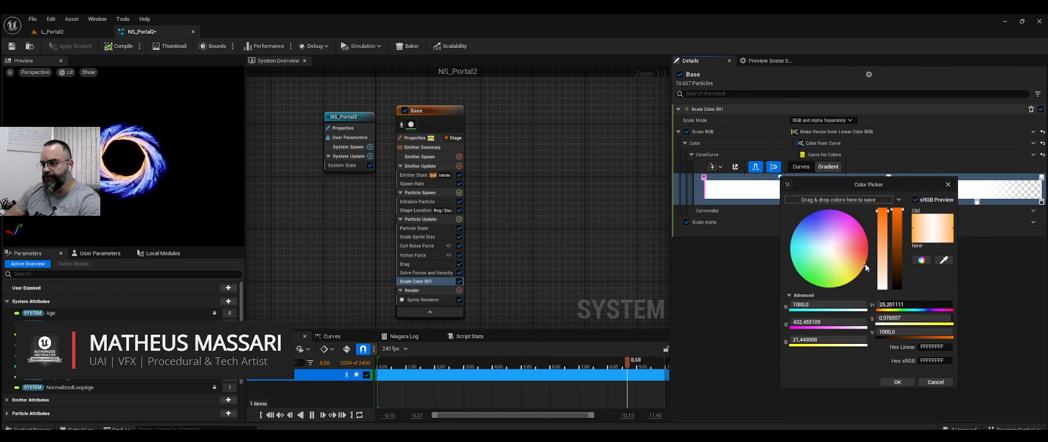
click(936, 383)
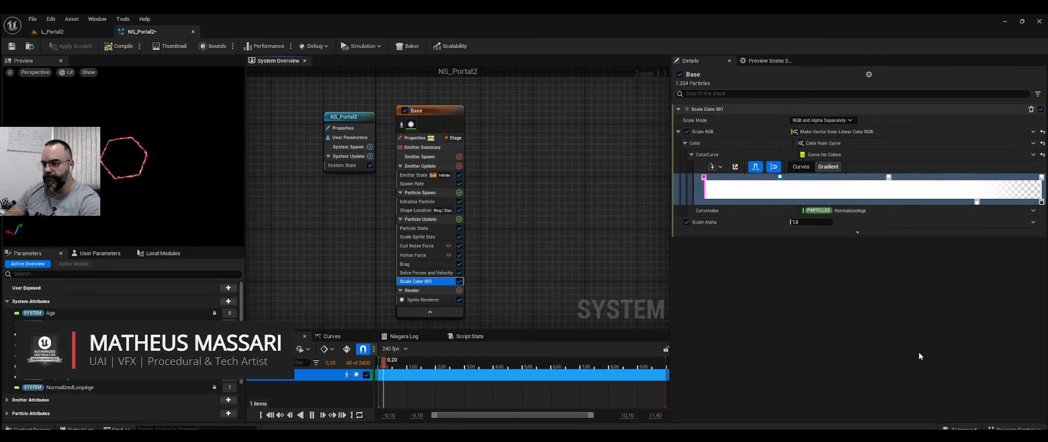
double_click(889, 178)
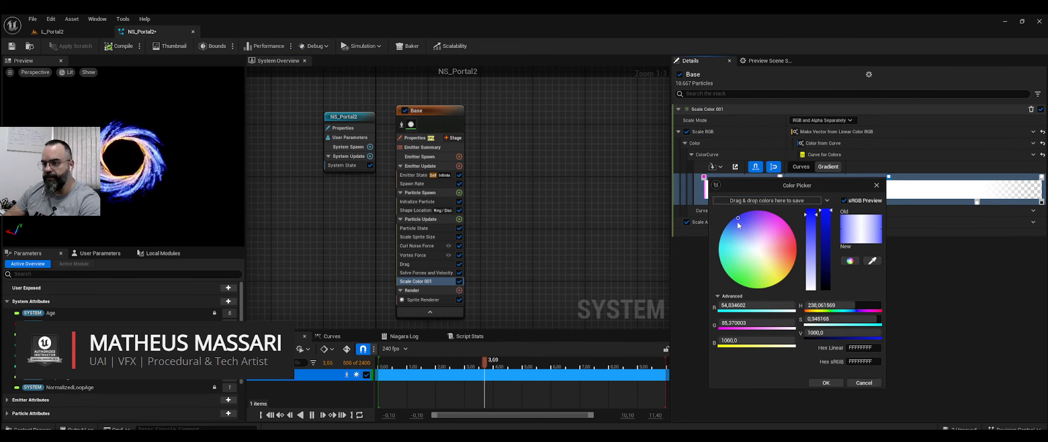
click(865, 384)
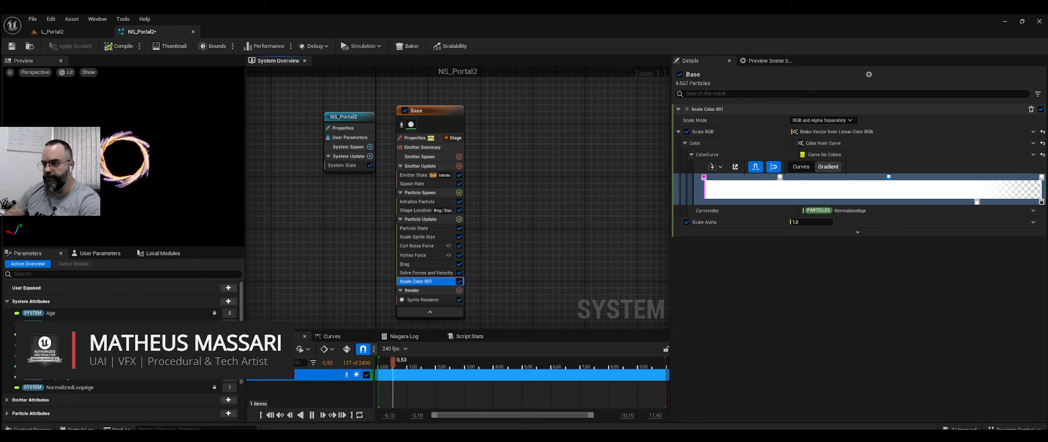
double_click(1043, 177)
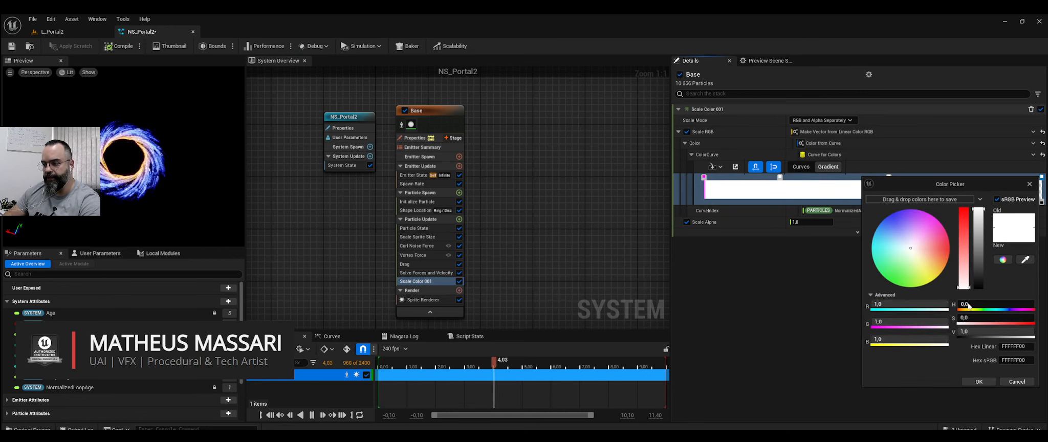
click(1017, 382)
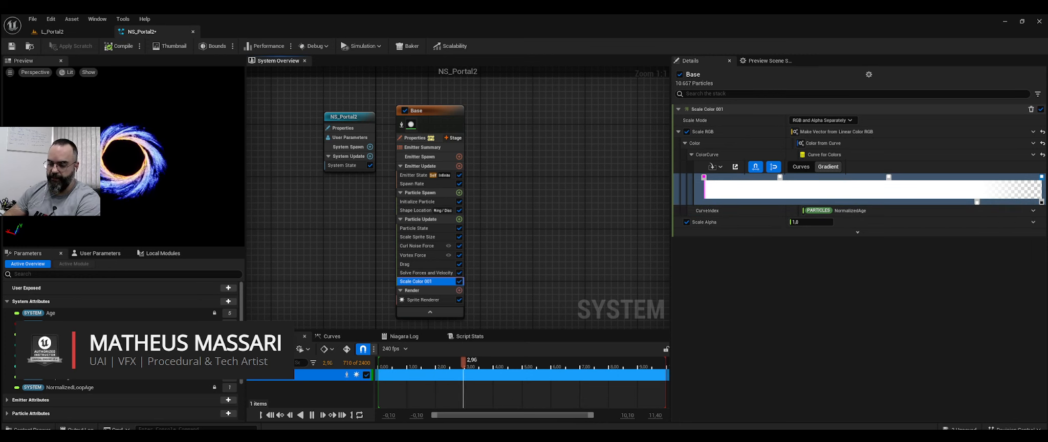
right_drag(154, 153, 154, 200)
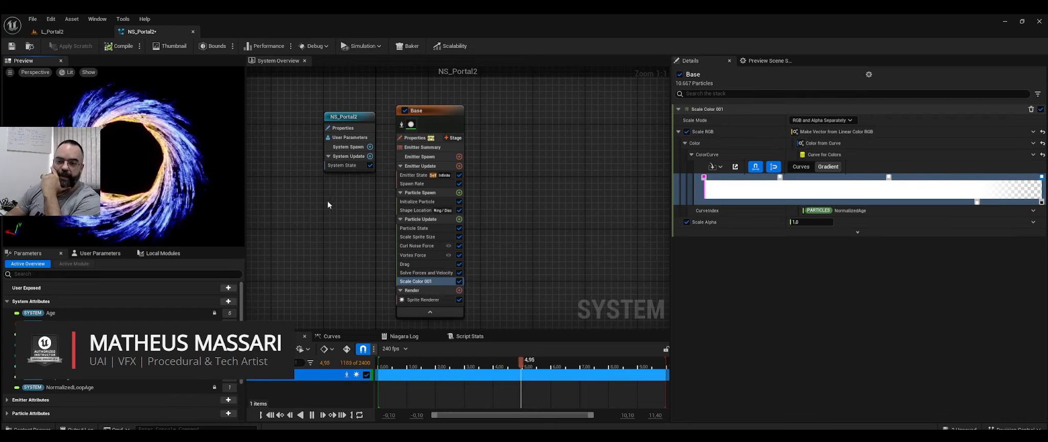
Enable Local Space in the Base emitter's properties
click(438, 149)
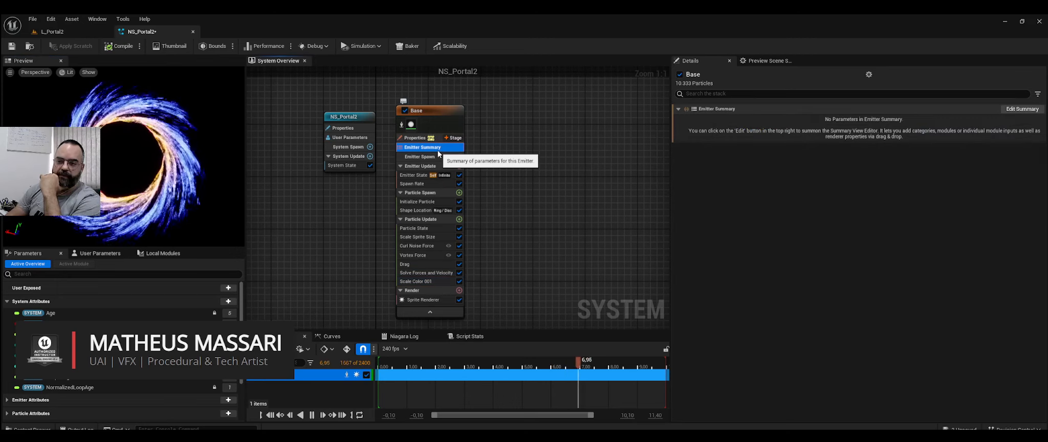
click(436, 118)
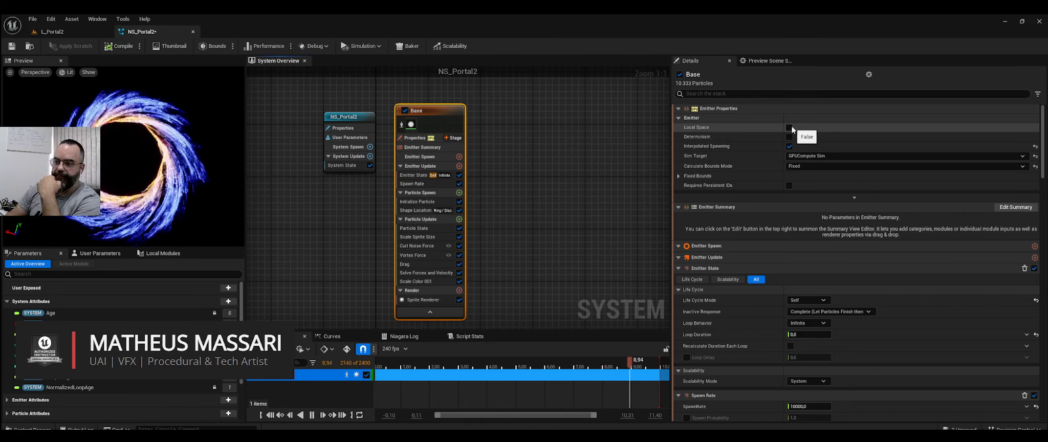
click(790, 128)
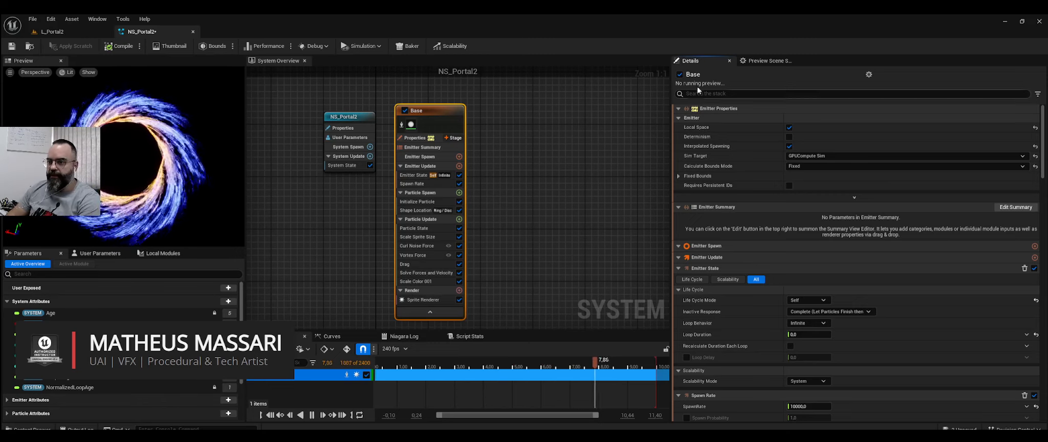
Show the environment in the preview scene, view the portal against it from a higher angle, and save the NS_Portal2 system
click(761, 61)
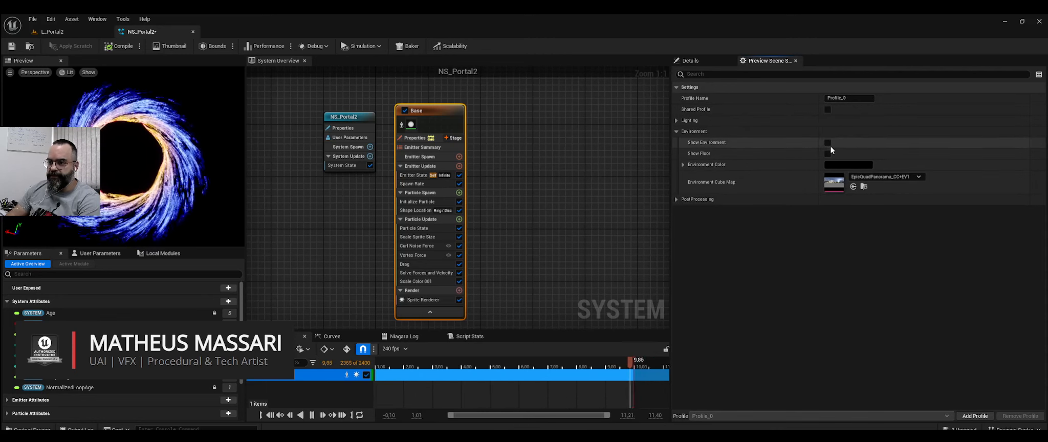
click(828, 143)
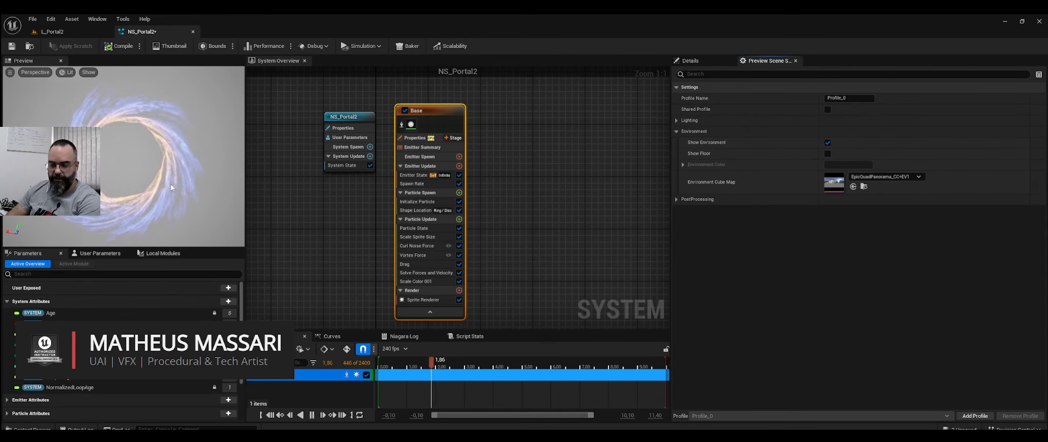
drag(173, 184, 179, 156)
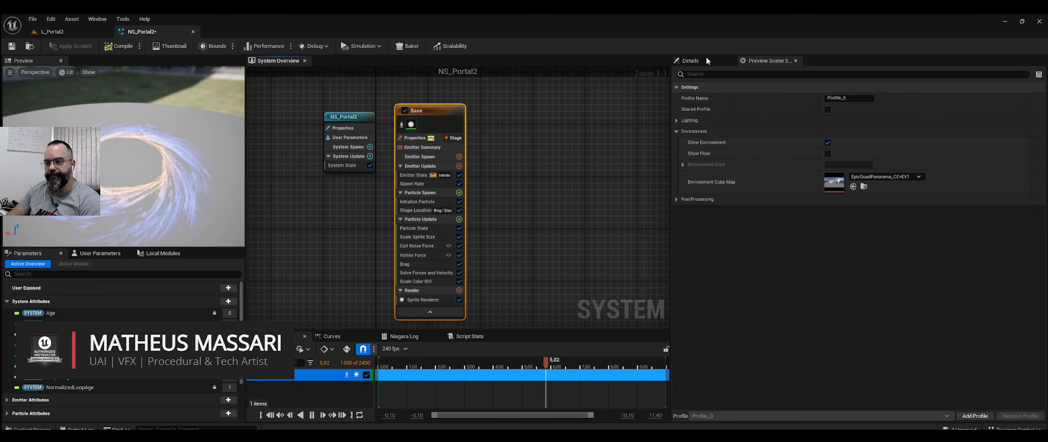
click(688, 60)
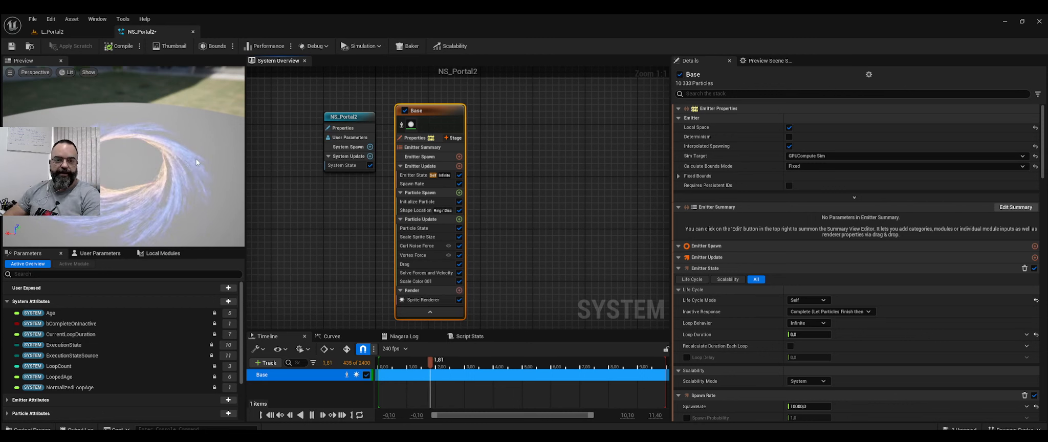
click(12, 46)
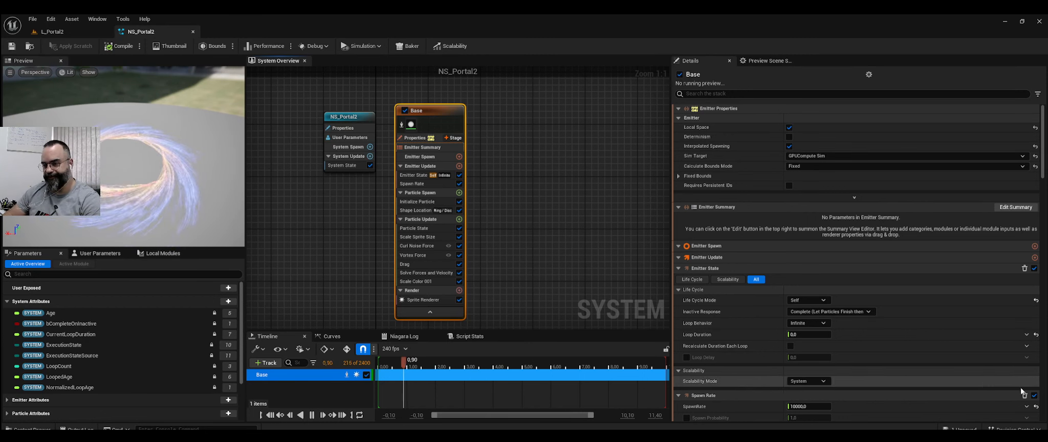